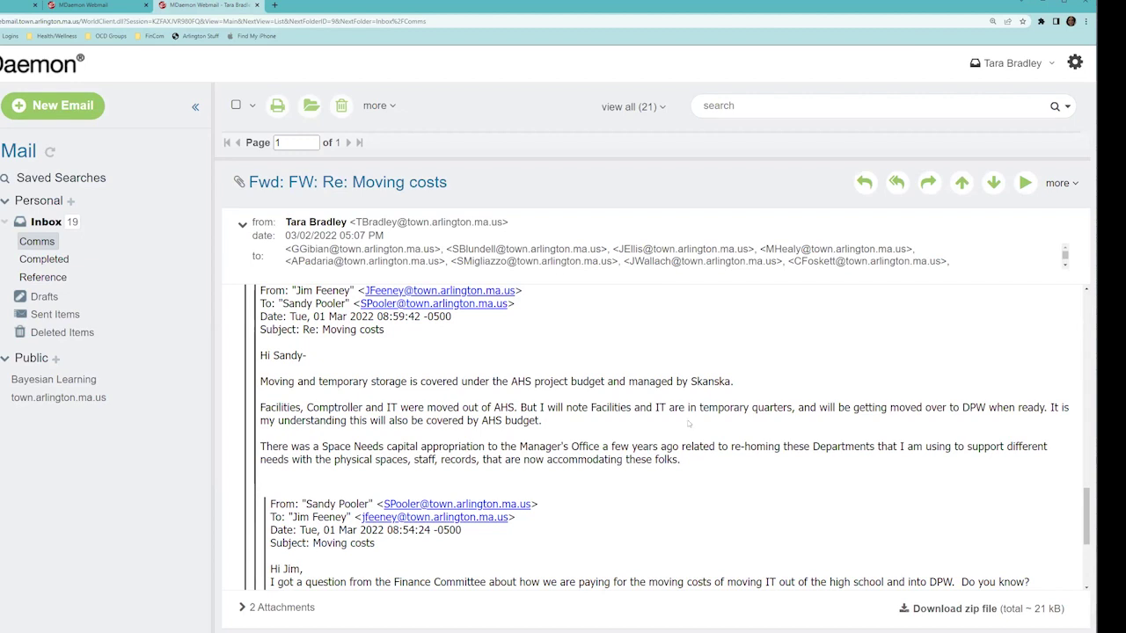
Read the Moving costs email thread, marking the sentences about Facilities and IT being in temporary quarters.
drag(520, 408, 998, 420)
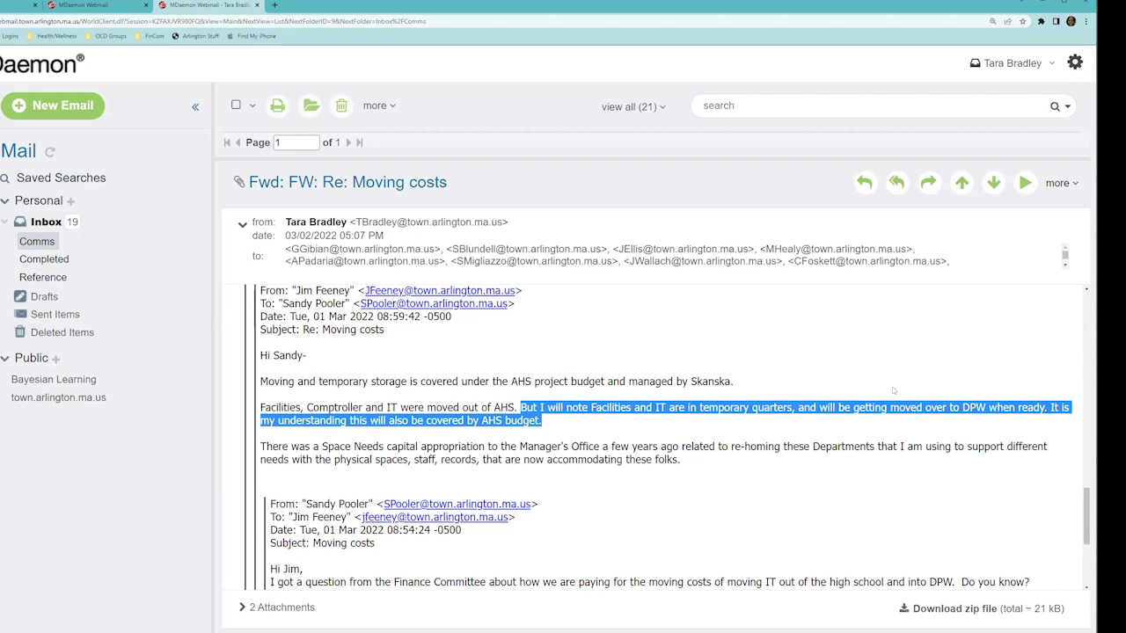
click(853, 364)
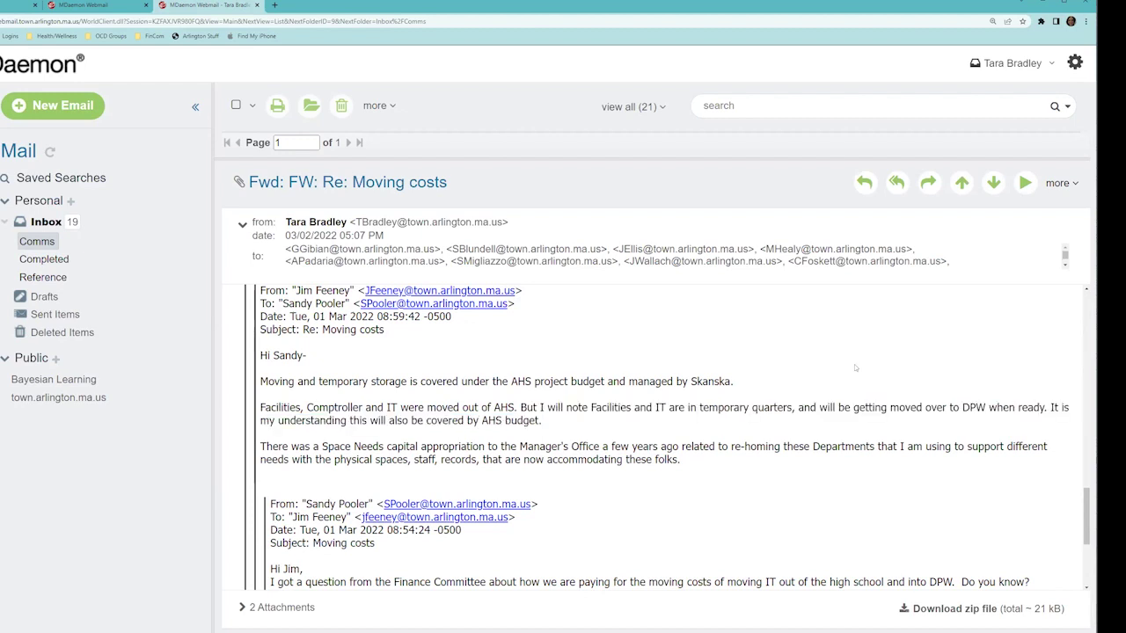
scroll(854, 364, down, 3)
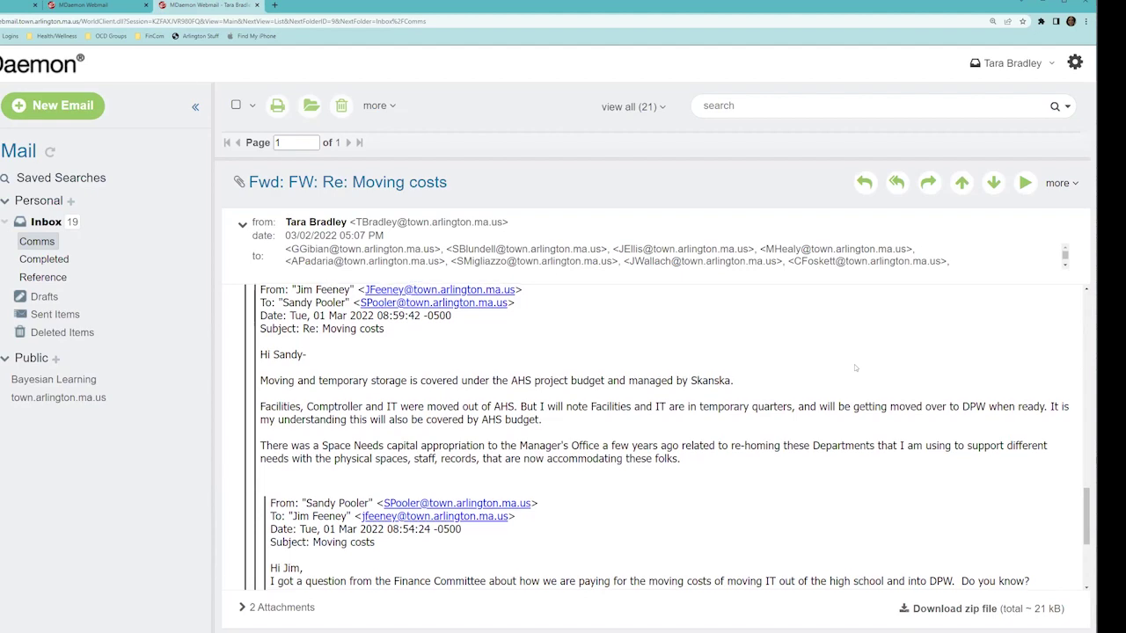
scroll(854, 364, up, 1)
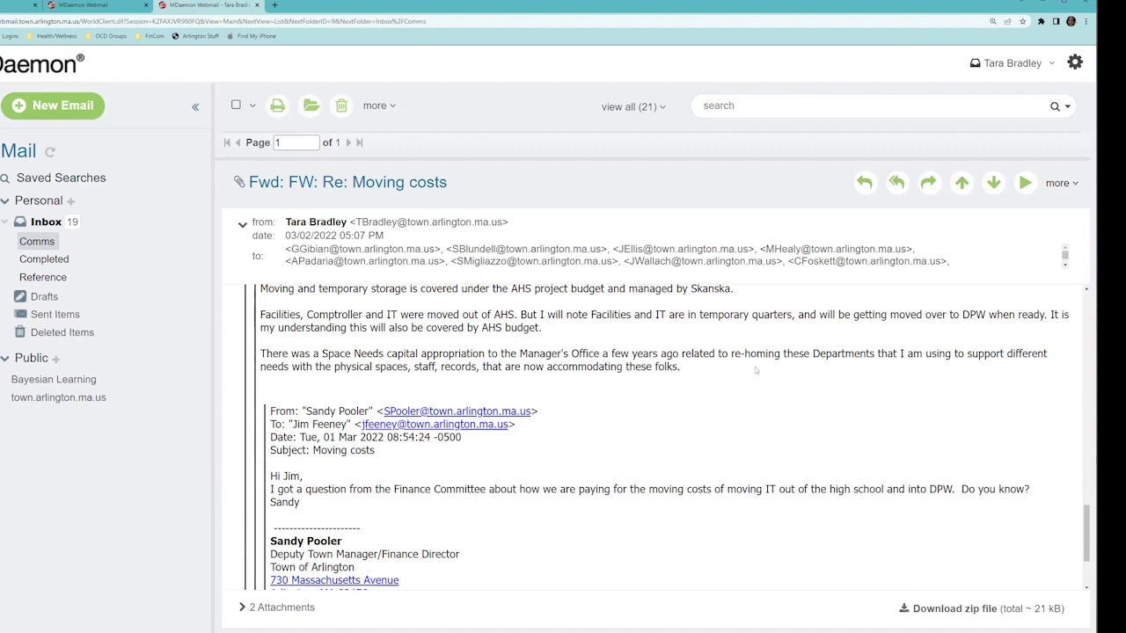
scroll(743, 427, down, 2)
scroll(743, 427, up, 4)
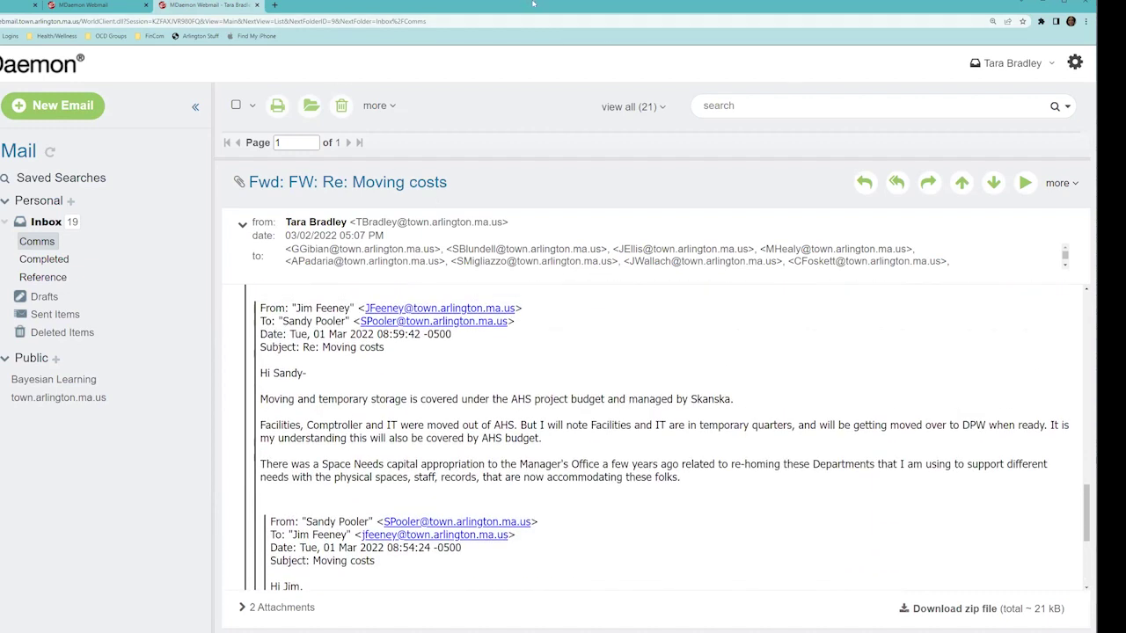
Switch to the FY23 Warrant Article Tracker spreadsheet and look through the Warrants list, including the yellow renumbered articles.
click(10, 5)
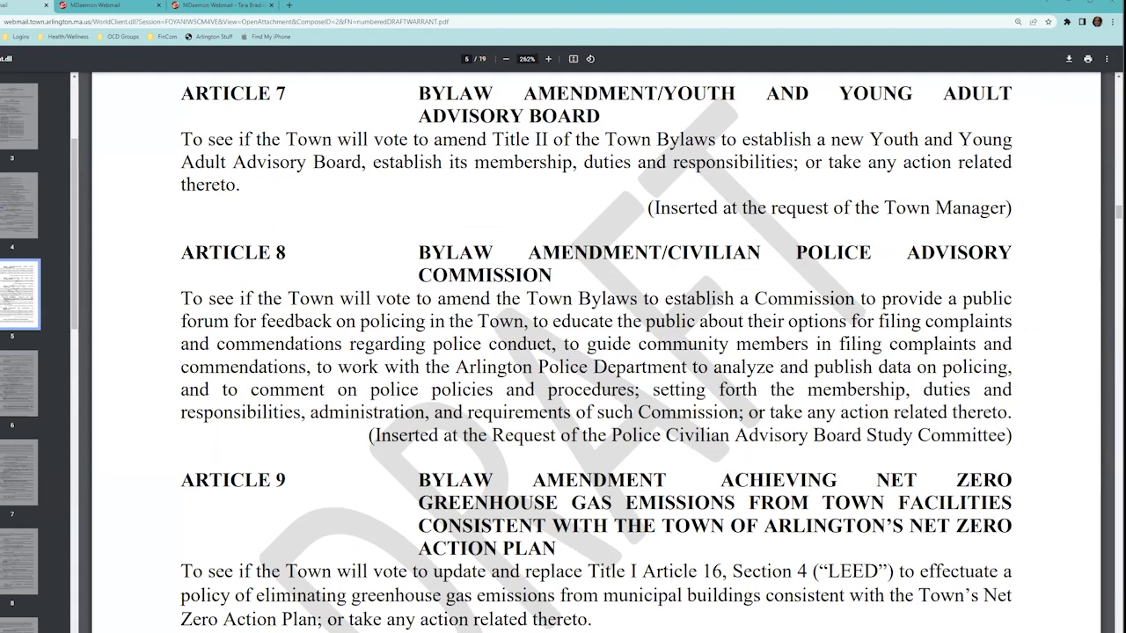
key(alt+Tab)
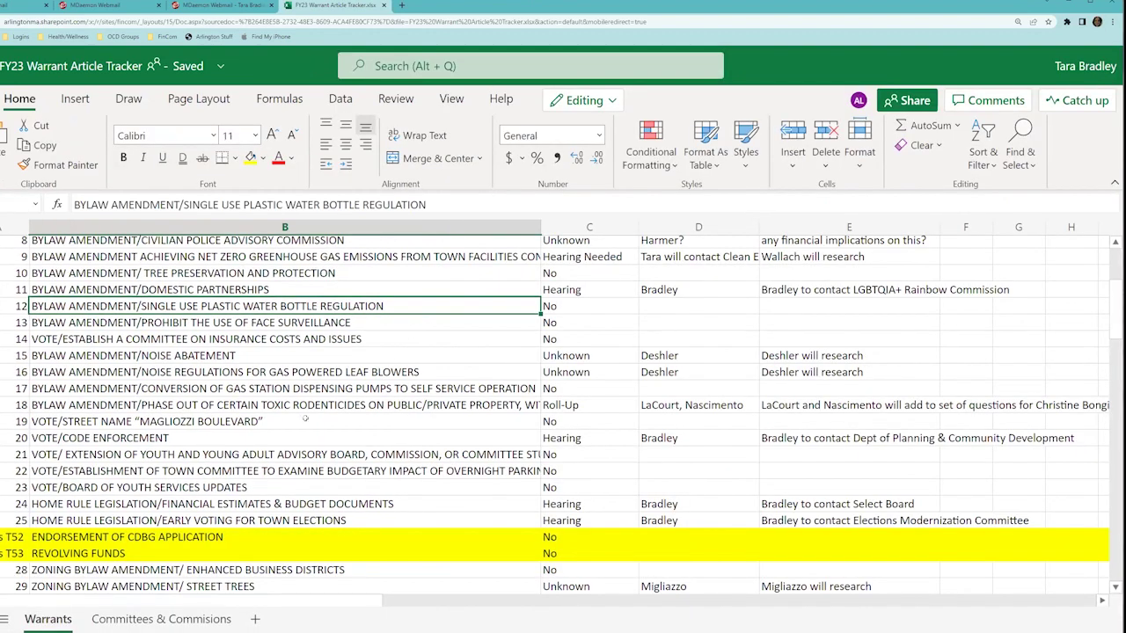
scroll(305, 420, up, 5)
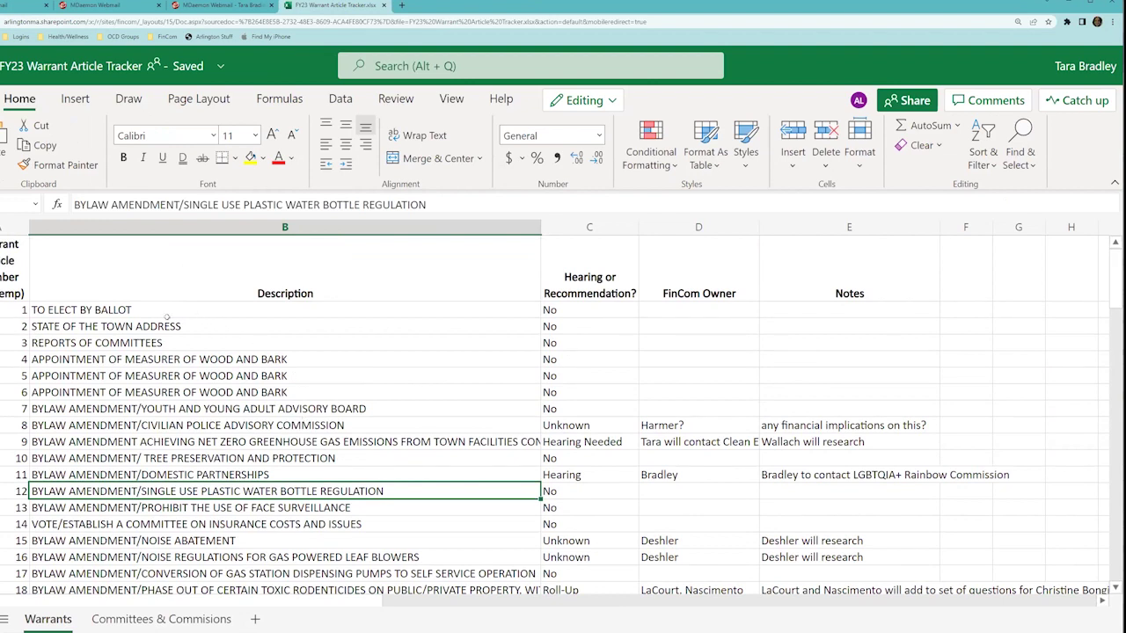
scroll(563, 413, down, 5)
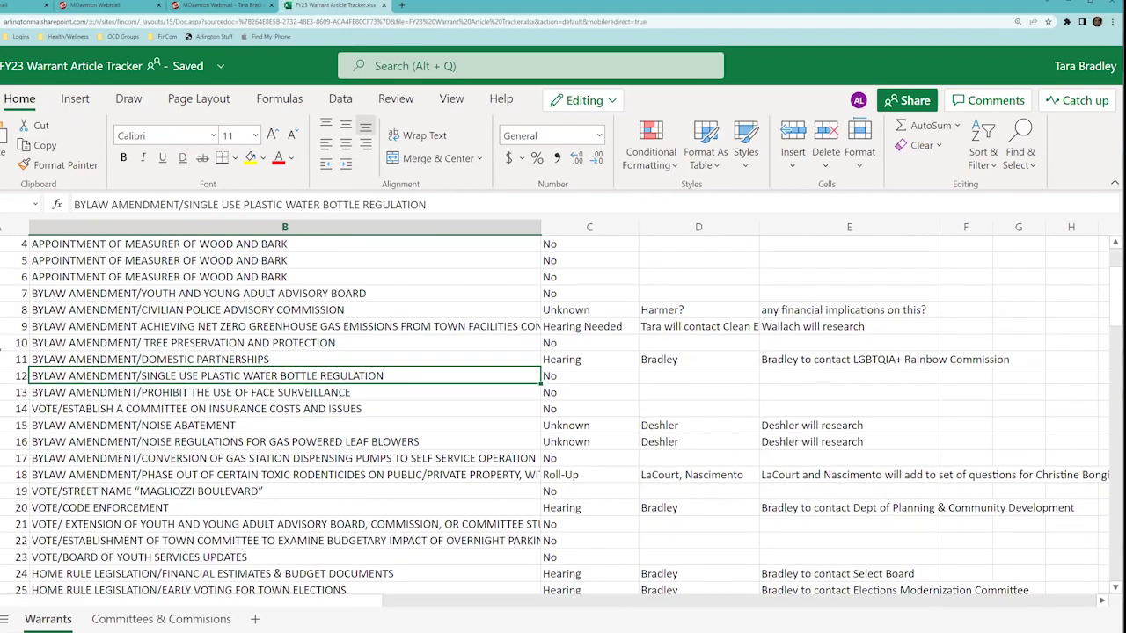
scroll(563, 413, down, 3)
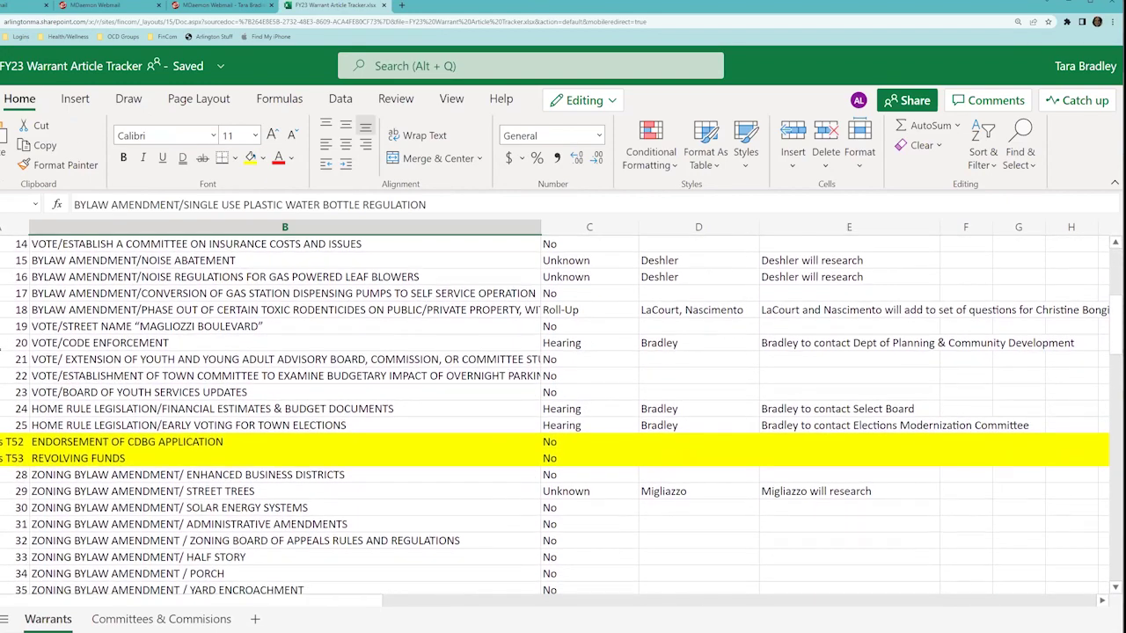
click(13, 345)
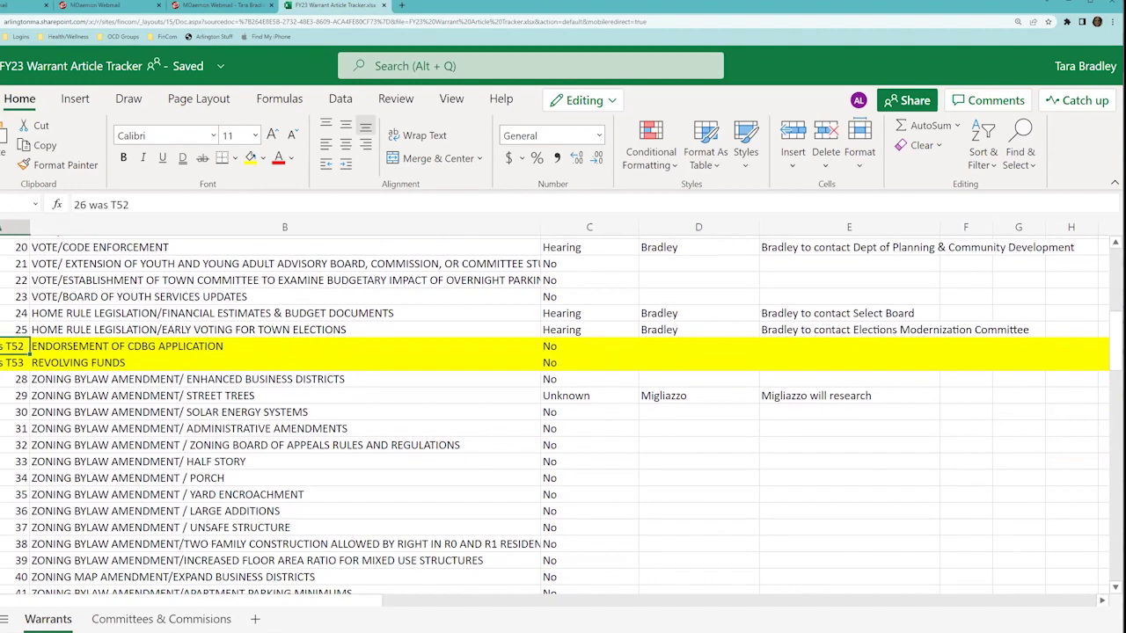
scroll(563, 413, down, 1)
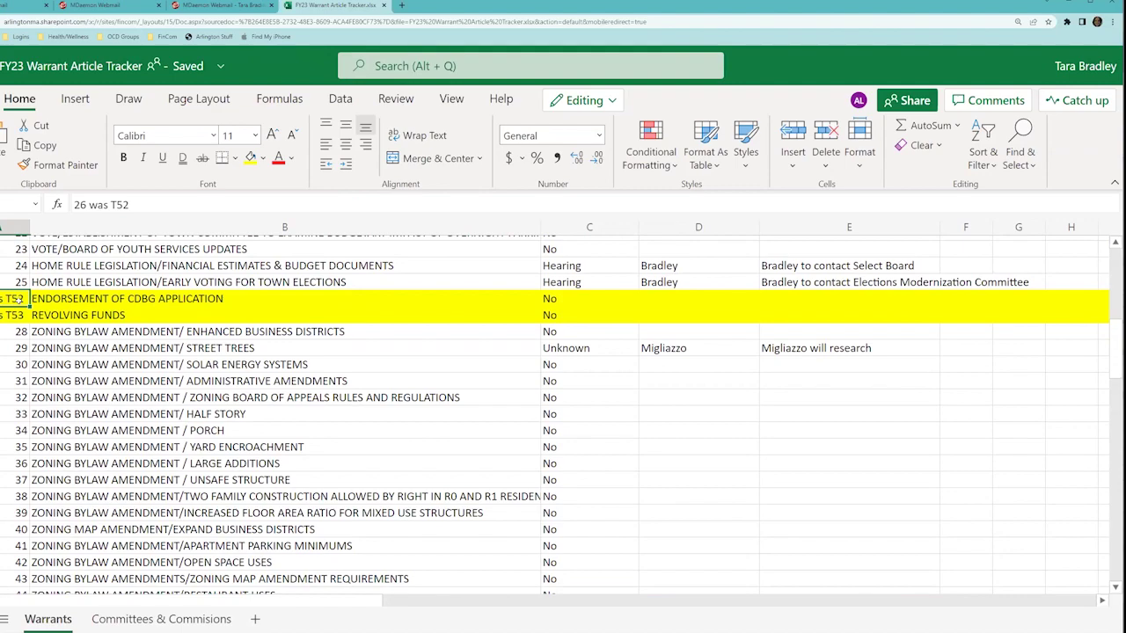
scroll(17, 300, down, 7)
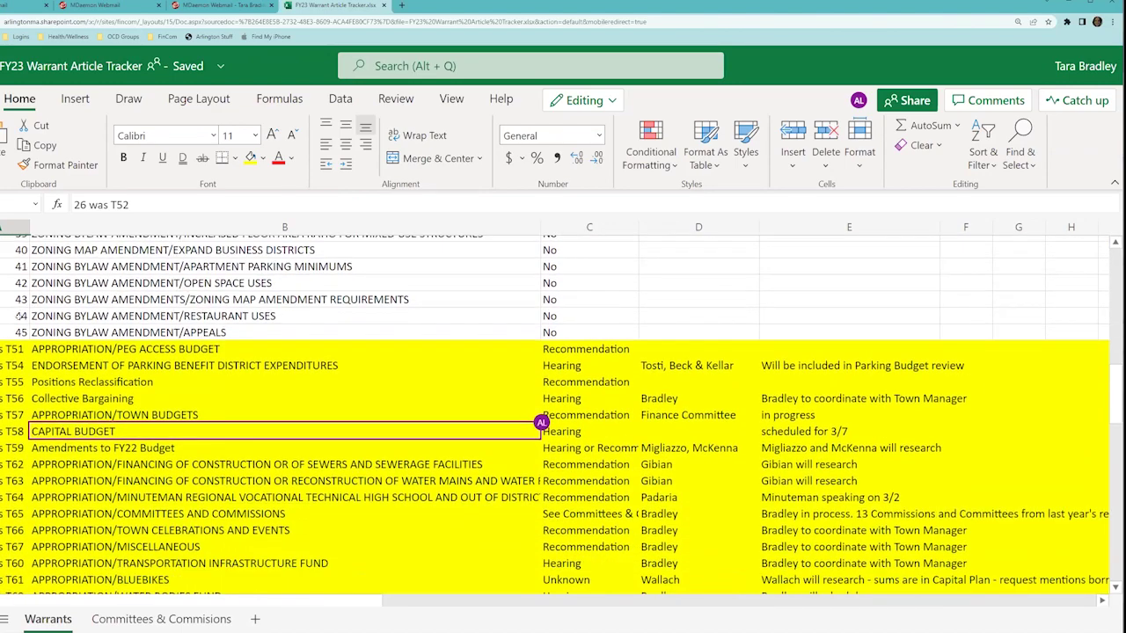
scroll(18, 319, down, 6)
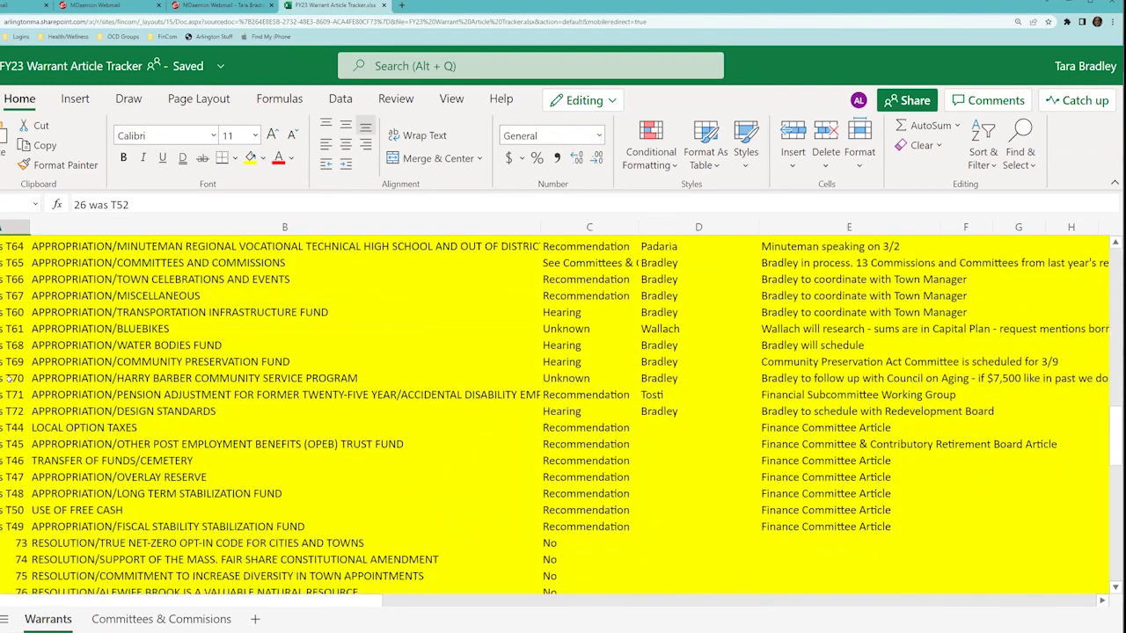
scroll(7, 379, up, 6)
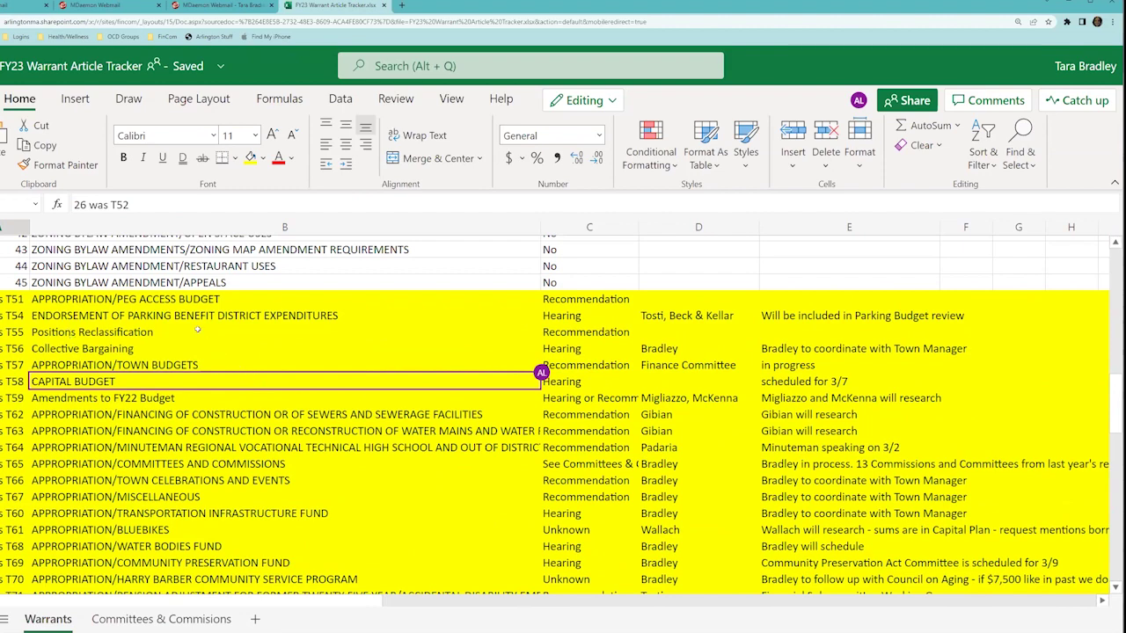
scroll(225, 361, up, 9)
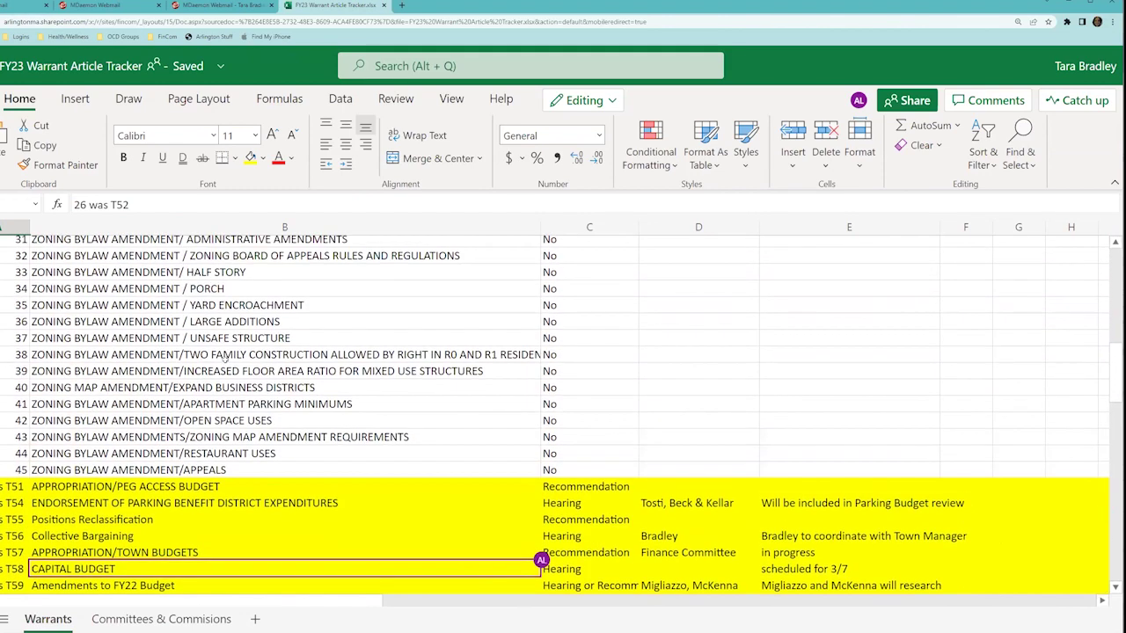
scroll(554, 299, up, 6)
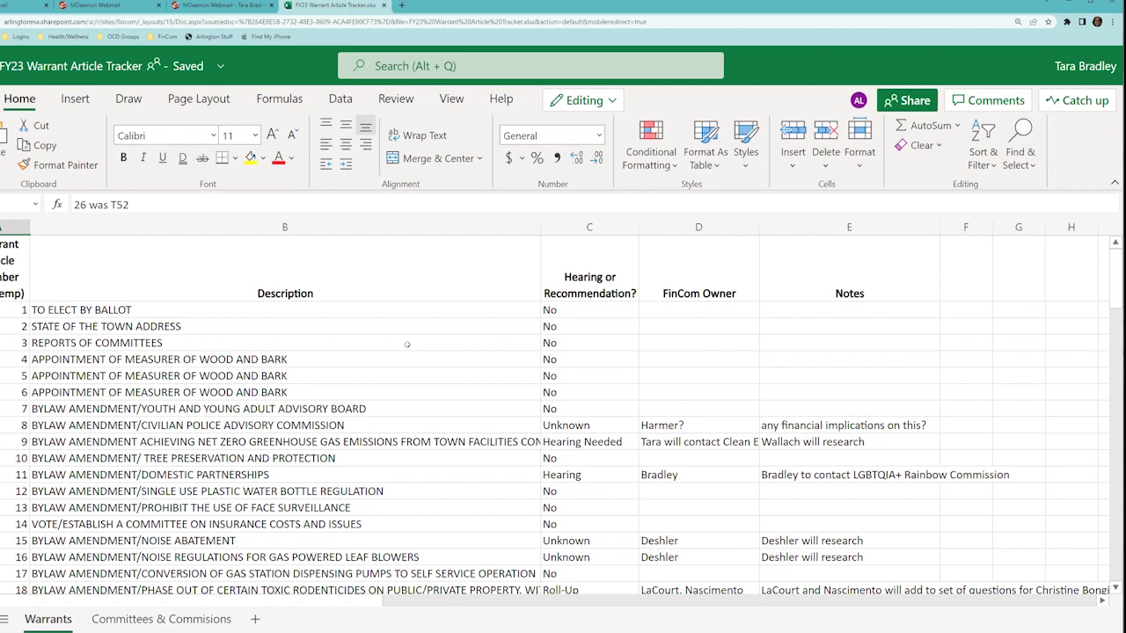
Highlight the descriptions of articles 4 to 6, Appointment of Measurer of Wood and Bark, in yellow.
drag(123, 360, 120, 384)
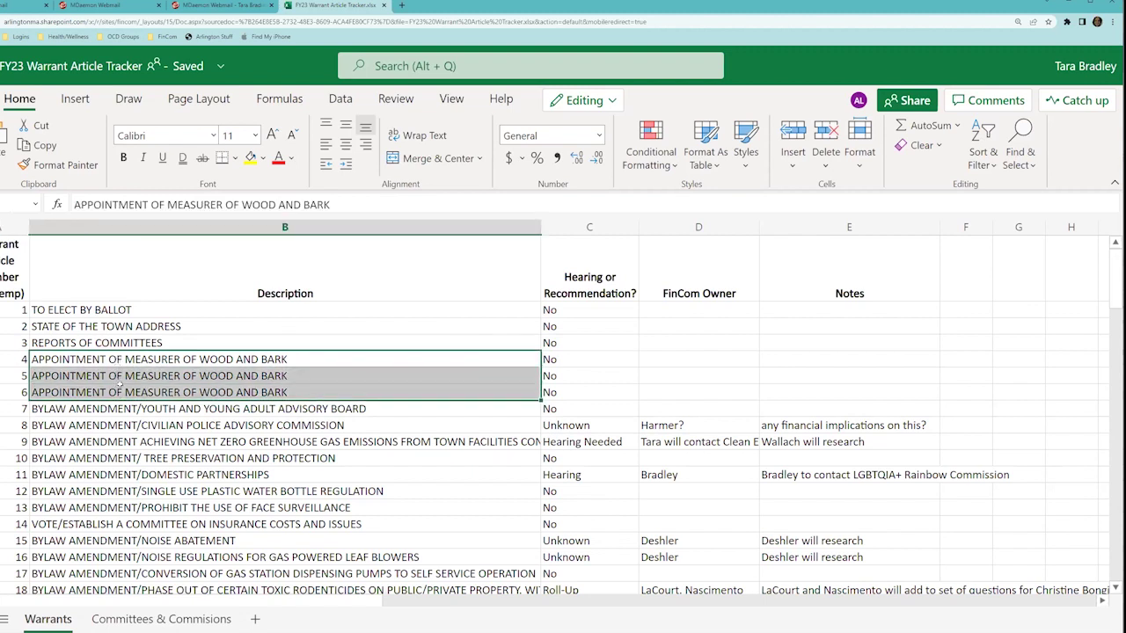
click(251, 159)
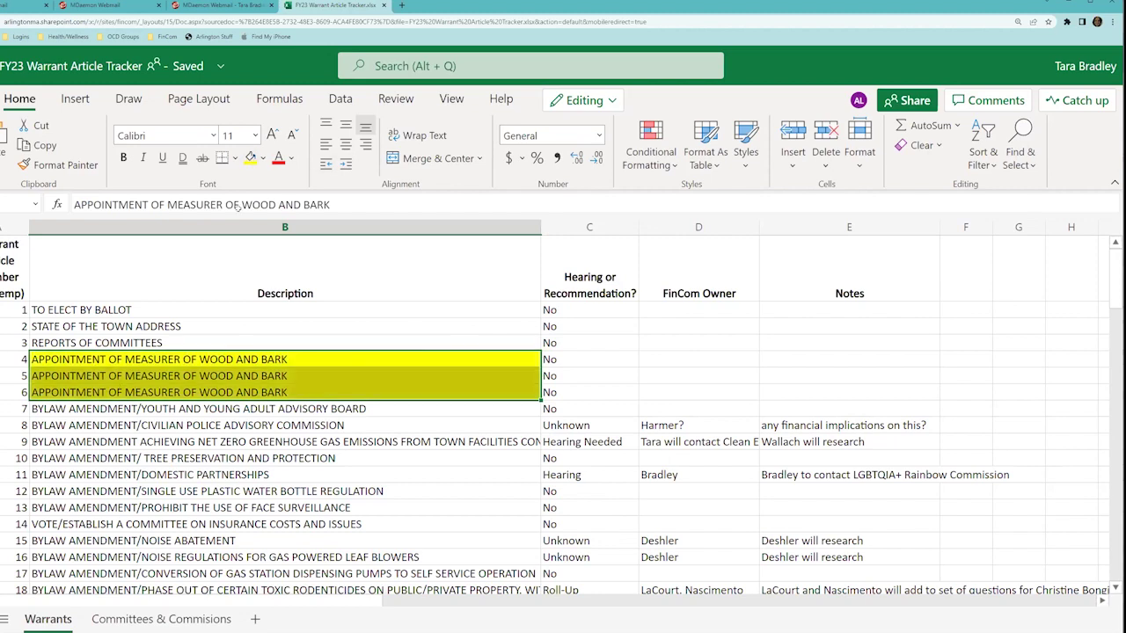
click(161, 420)
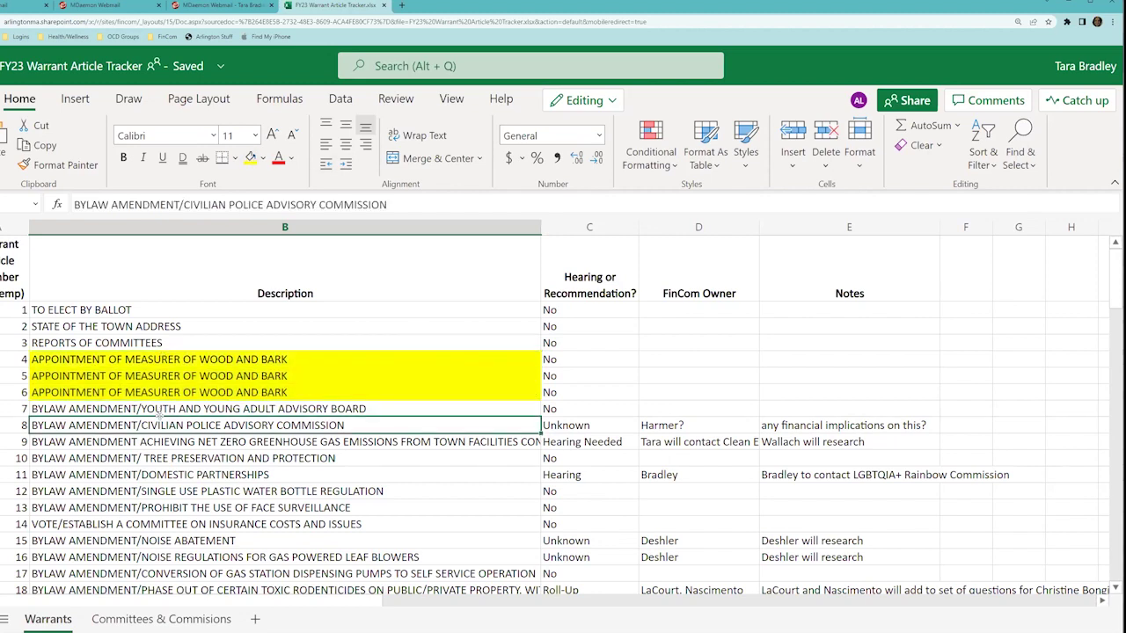
Remove the question mark from the FinCom Owner entry for article 8, Civilian Police Advisory Commission.
scroll(160, 416, down, 3)
scroll(160, 415, down, 2)
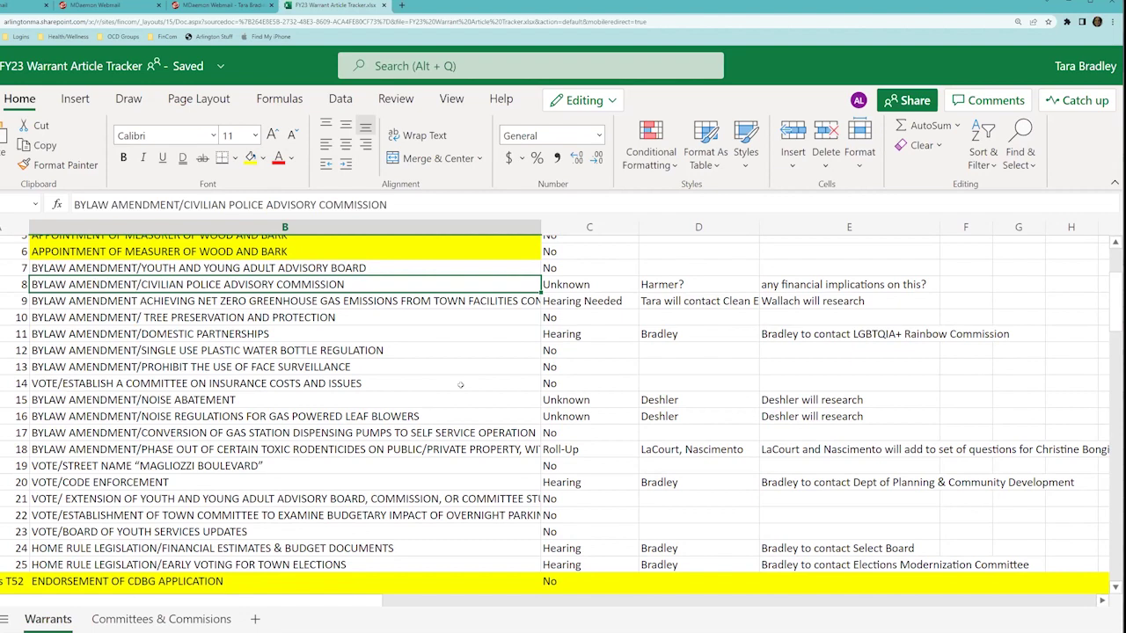
double_click(691, 282)
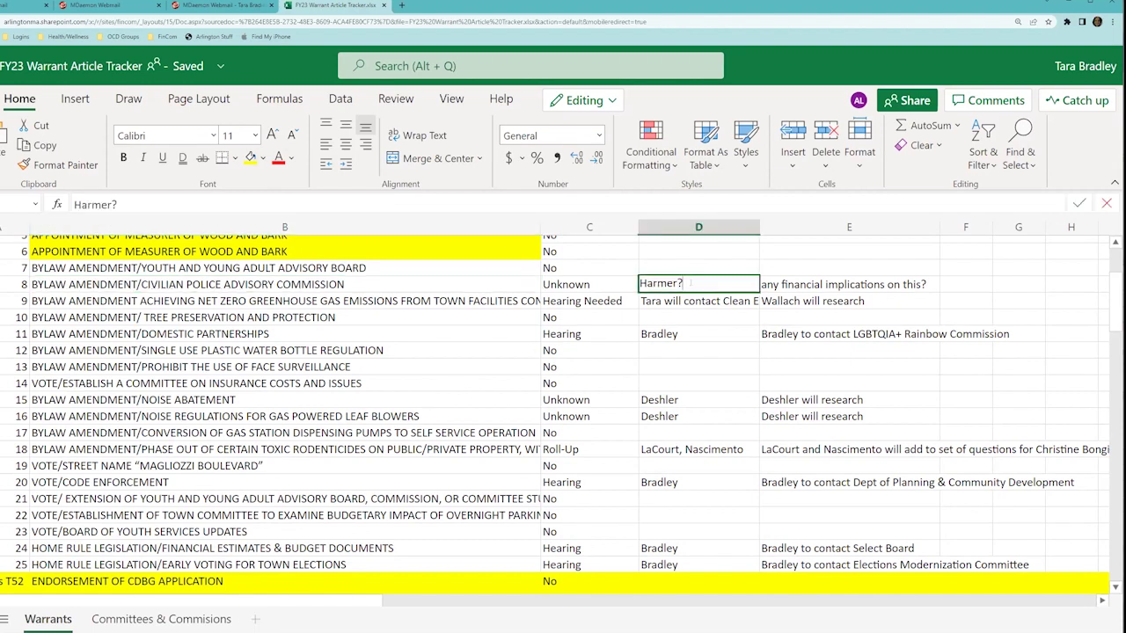
key(BackSpace)
click(897, 282)
double_click(929, 282)
key(BackSpace)
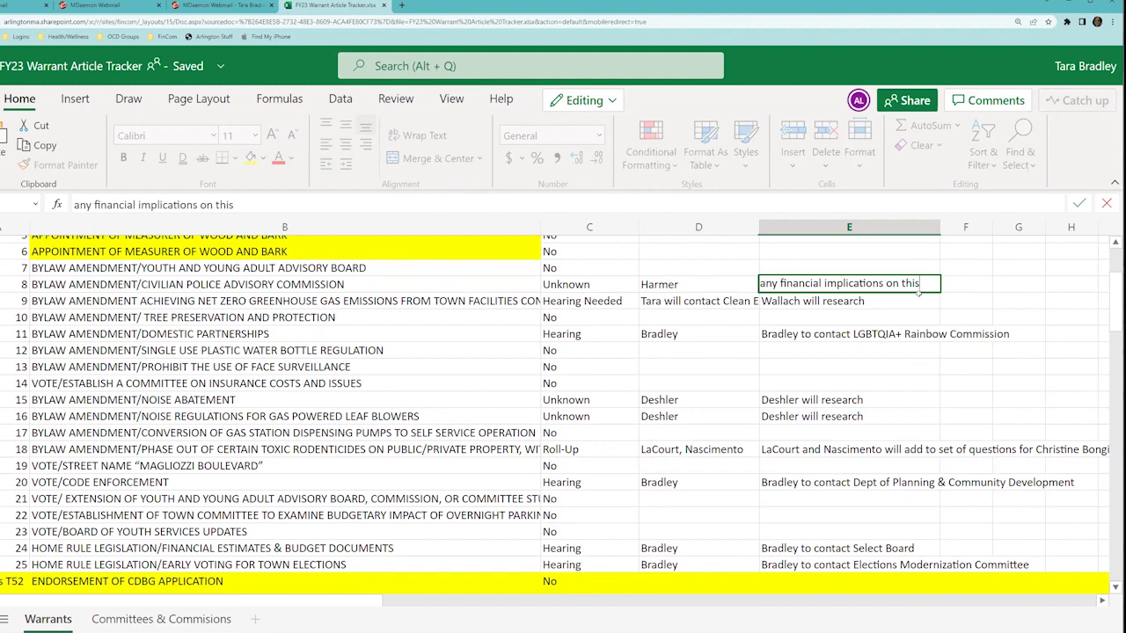
text(?)
click(914, 302)
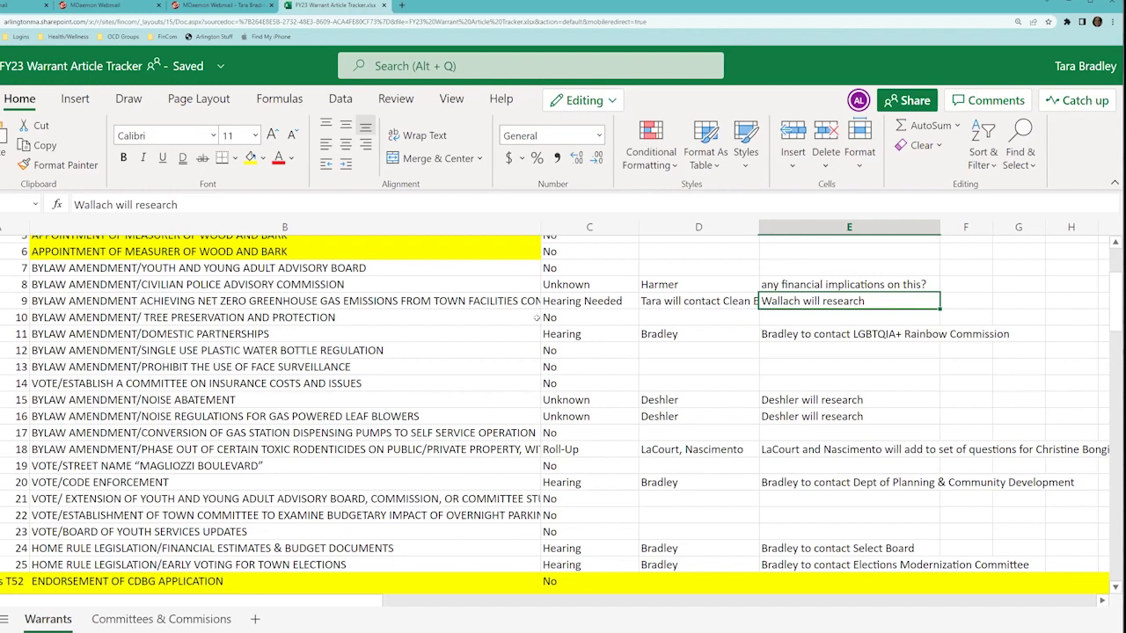
Review the hearing status, owner and notes of the first articles, marking the rows of articles 9 and 11.
scroll(396, 389, up, 3)
click(576, 308)
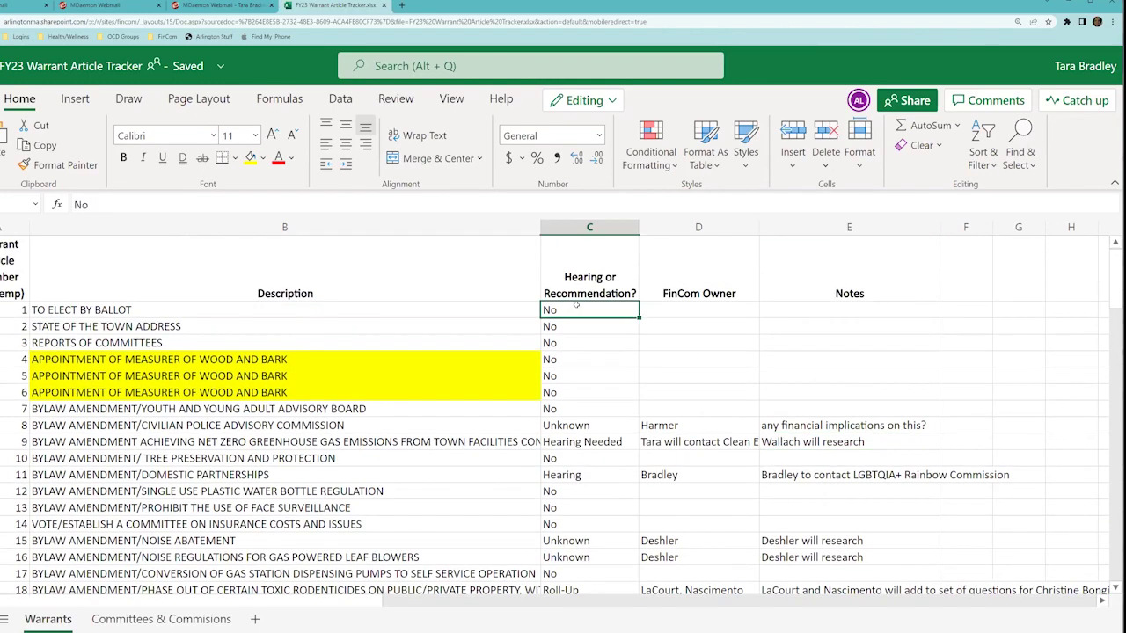
scroll(508, 317, down, 1)
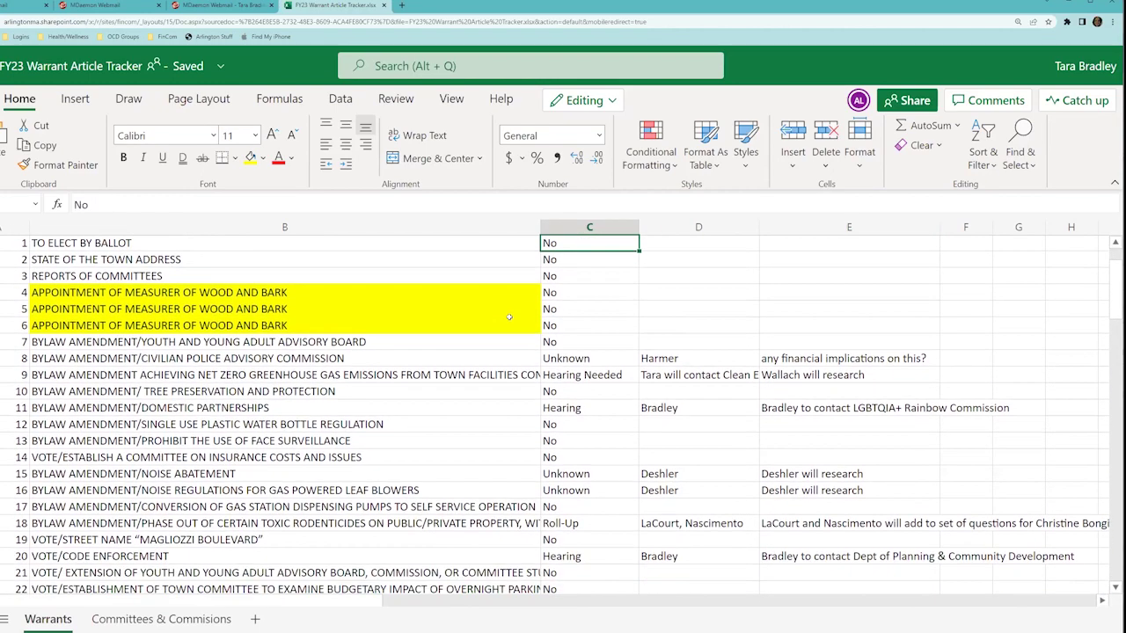
scroll(508, 316, down, 3)
scroll(413, 344, down, 1)
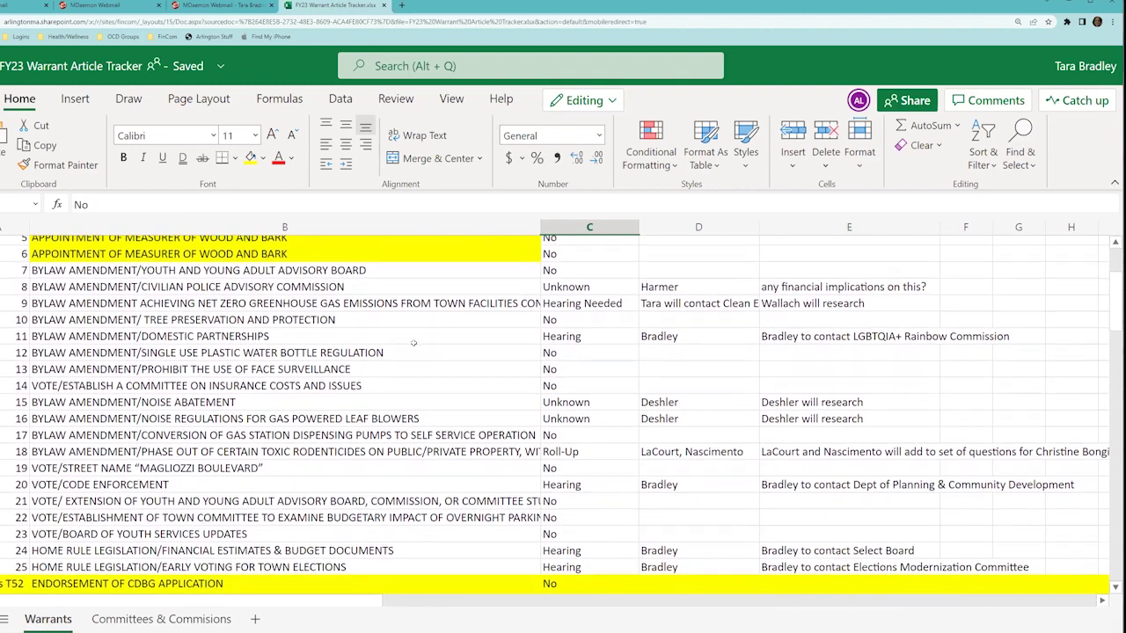
click(23, 301)
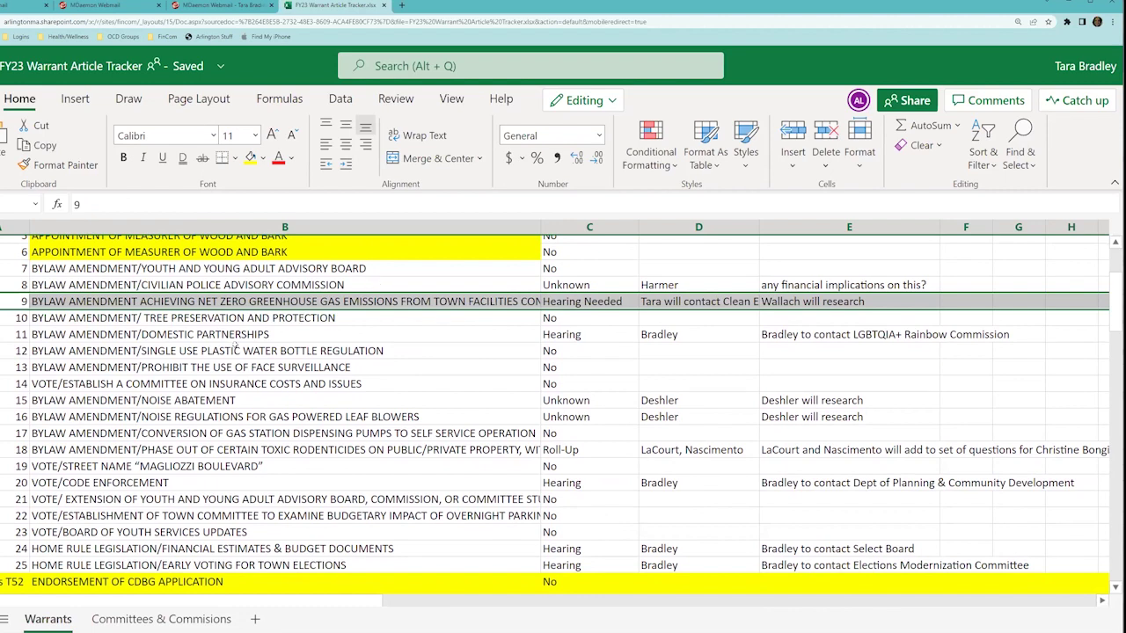
click(23, 334)
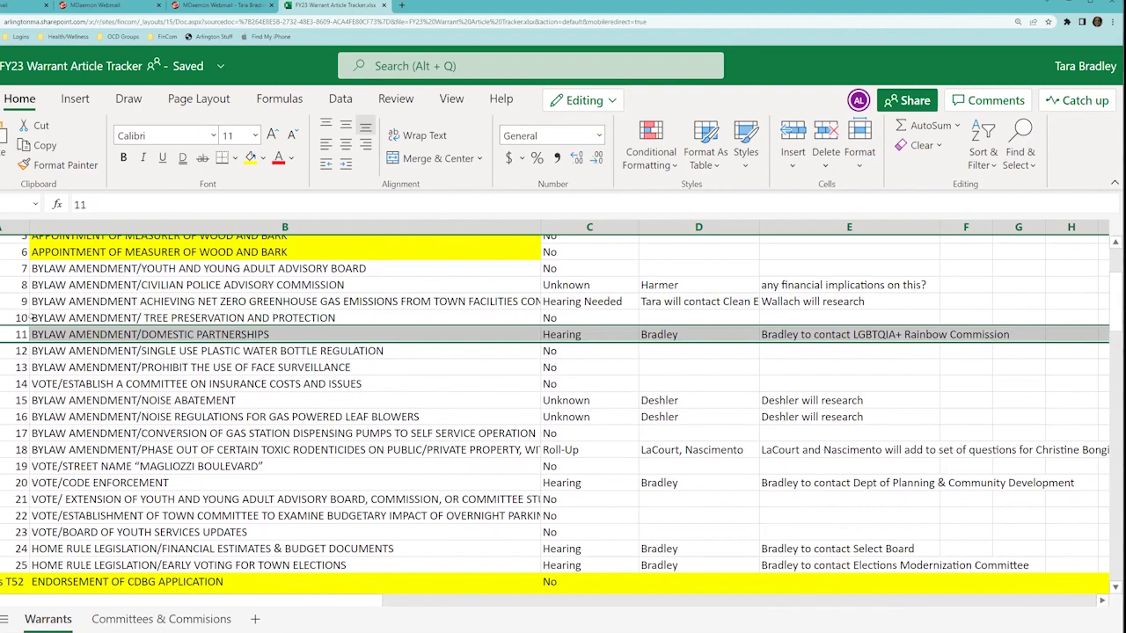
key(ctrl+plus)
key(ctrl+plus)
key(ctrl+plus)
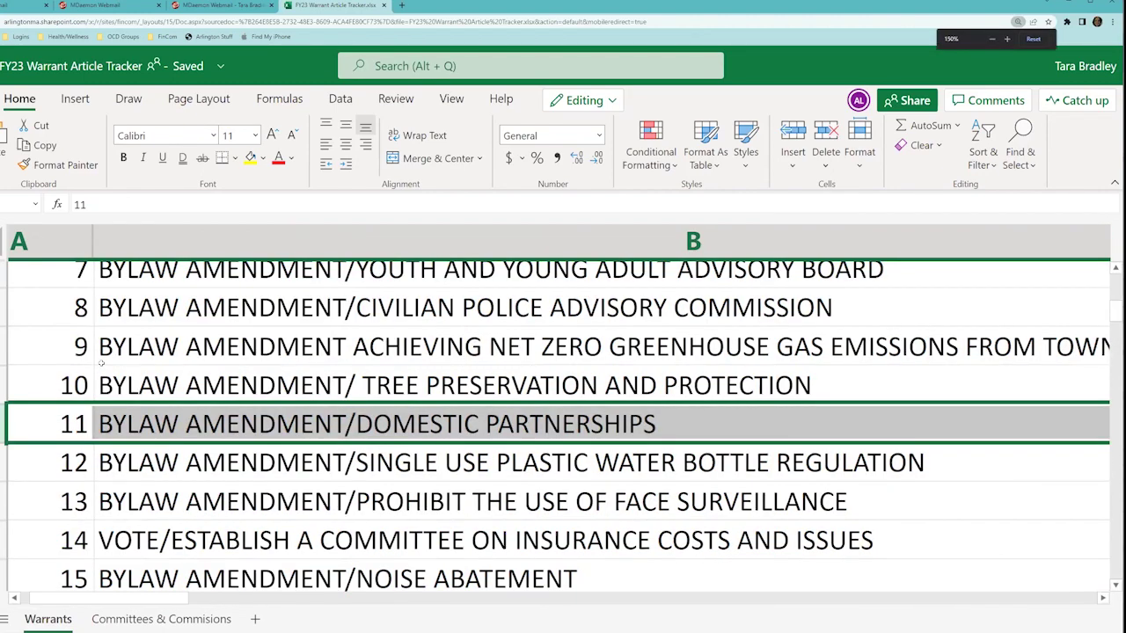
key(ctrl+minus)
key(ctrl+minus)
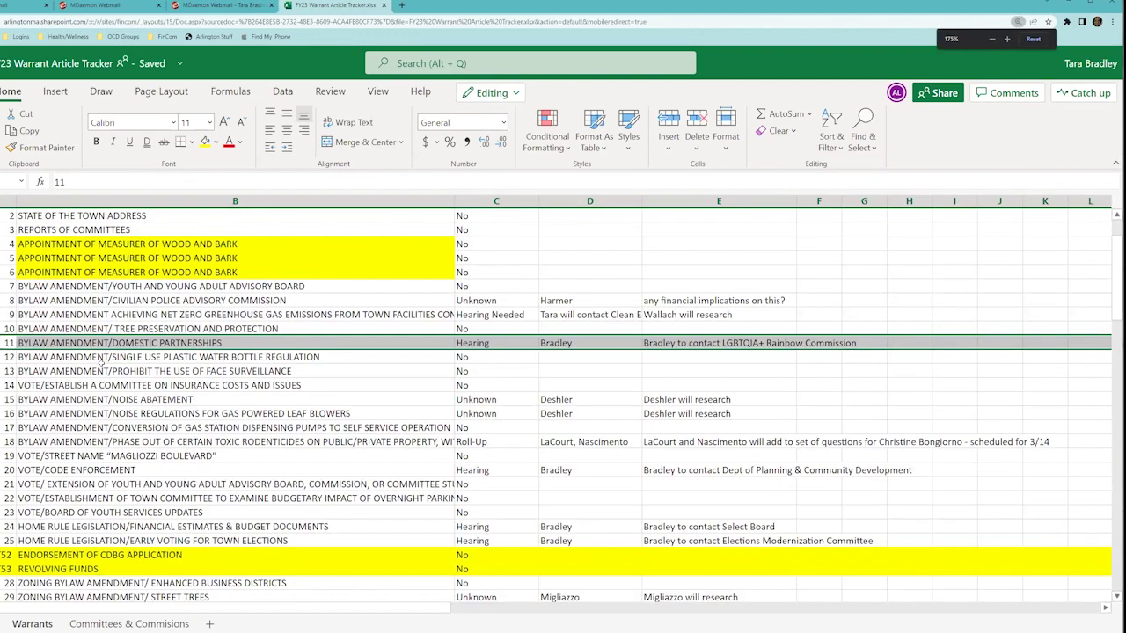
key(ctrl+plus)
key(ctrl+plus)
key(ctrl+plus)
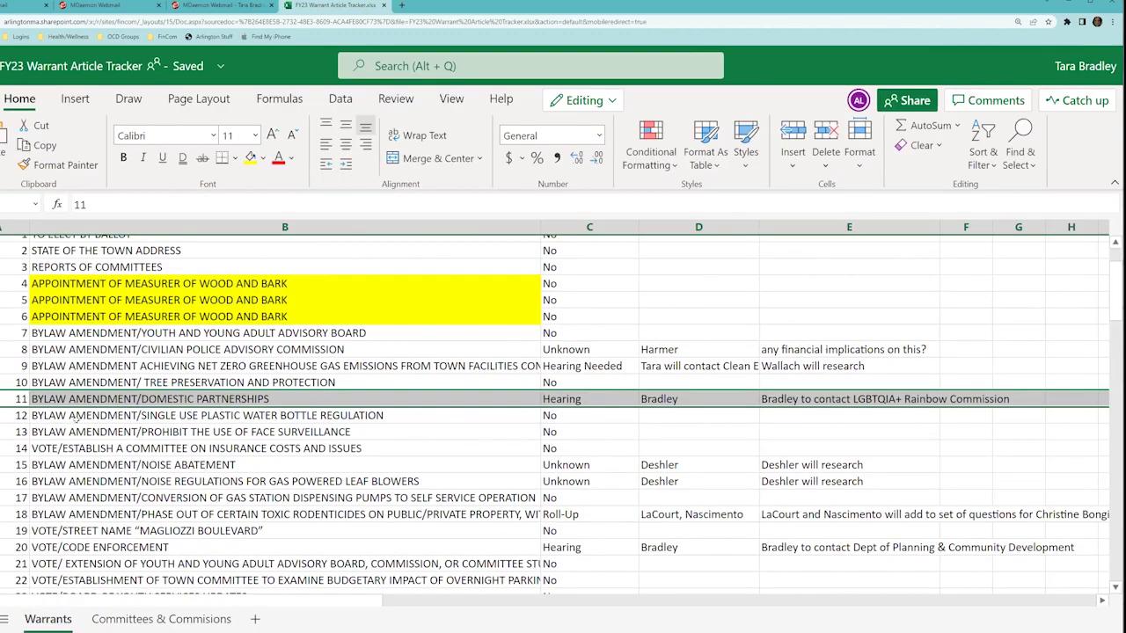
Change the note for article 15, Noise Abatement, to the owner's surname followed by "meeting with DPW 3/3".
drag(9, 464, 9, 481)
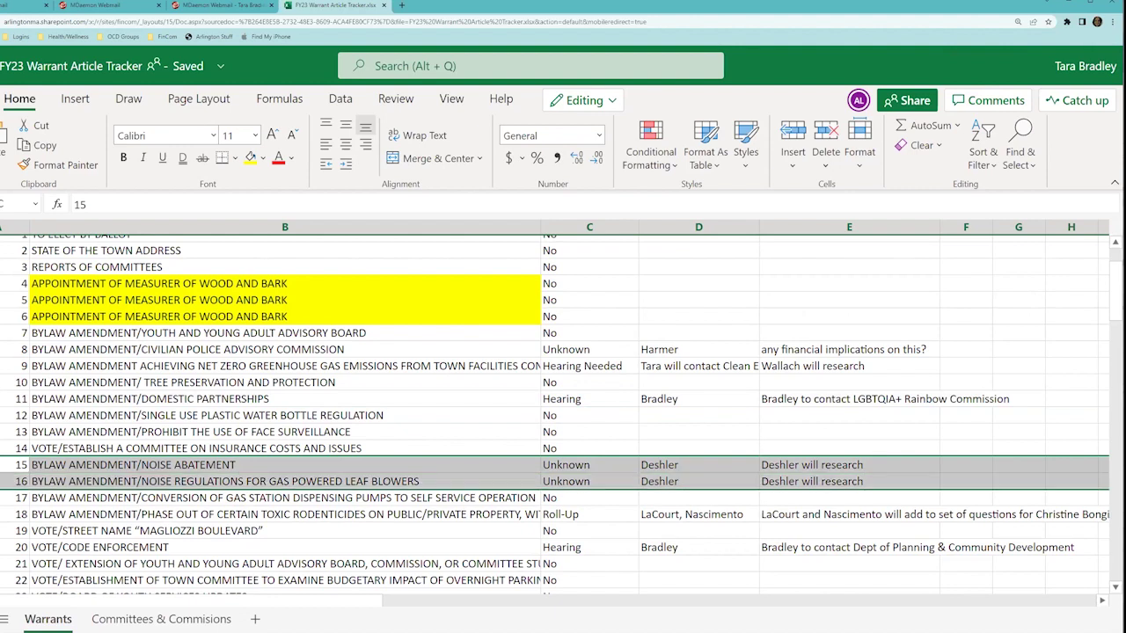
scroll(94, 394, down, 1)
scroll(94, 396, down, 3)
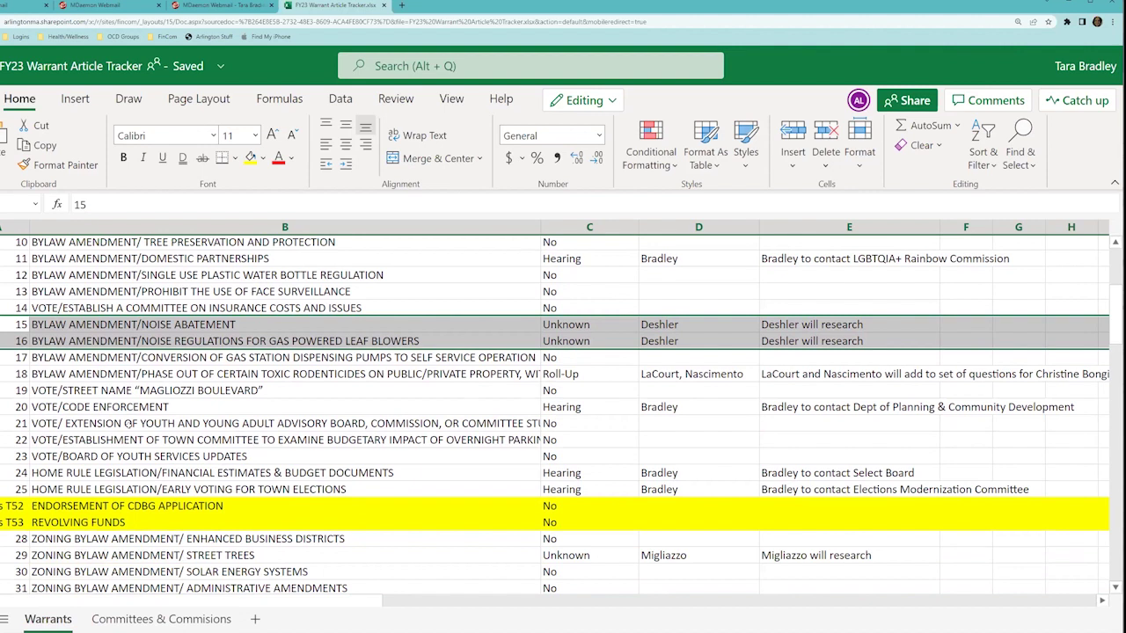
double_click(857, 323)
key(BackSpace)
key(BackSpace)
key(BackSpace)
key(BackSpace)
key(BackSpace)
key(BackSpace)
key(BackSpace)
key(BackSpace)
key(BackSpace)
key(BackSpace)
key(BackSpace)
key(BackSpace)
key(BackSpace)
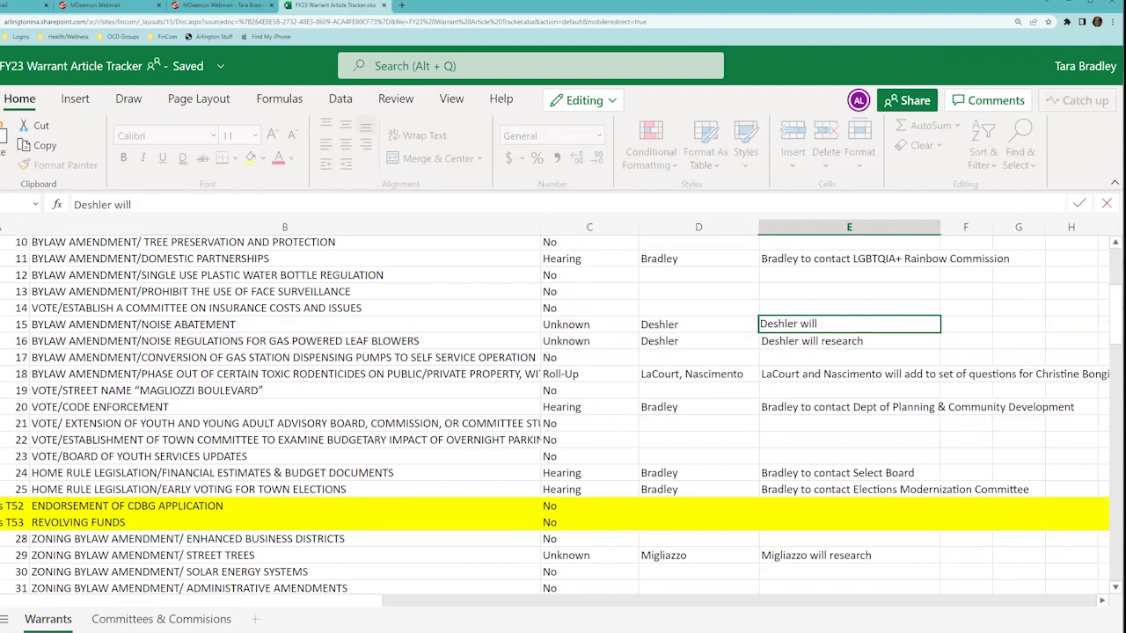
text(meeting with DPW 3/)
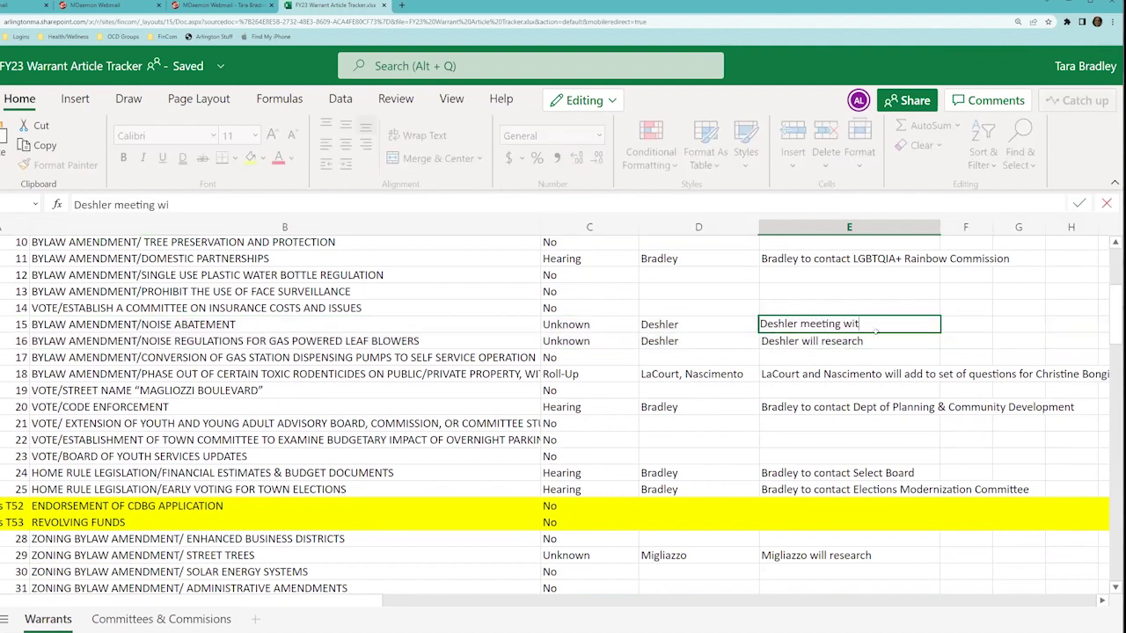
text(3)
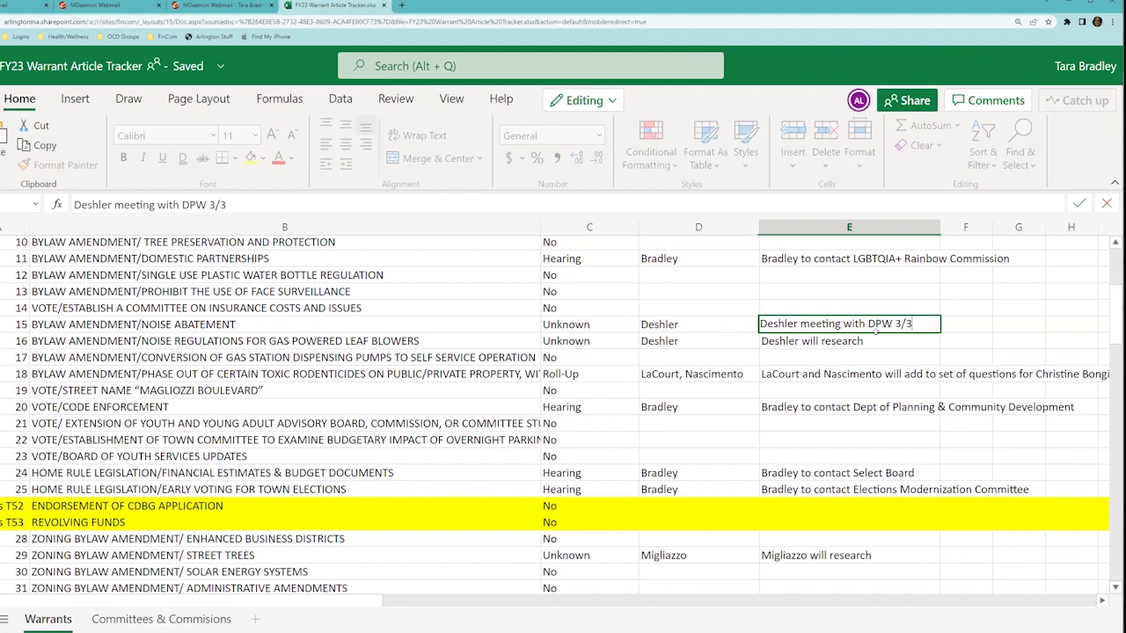
key(ctrl+Return)
Copy the article 15 note to article 16, Noise Regulations for Gas Powered Leaf Blowers, keeping the date as 3/3.
drag(940, 327, 932, 343)
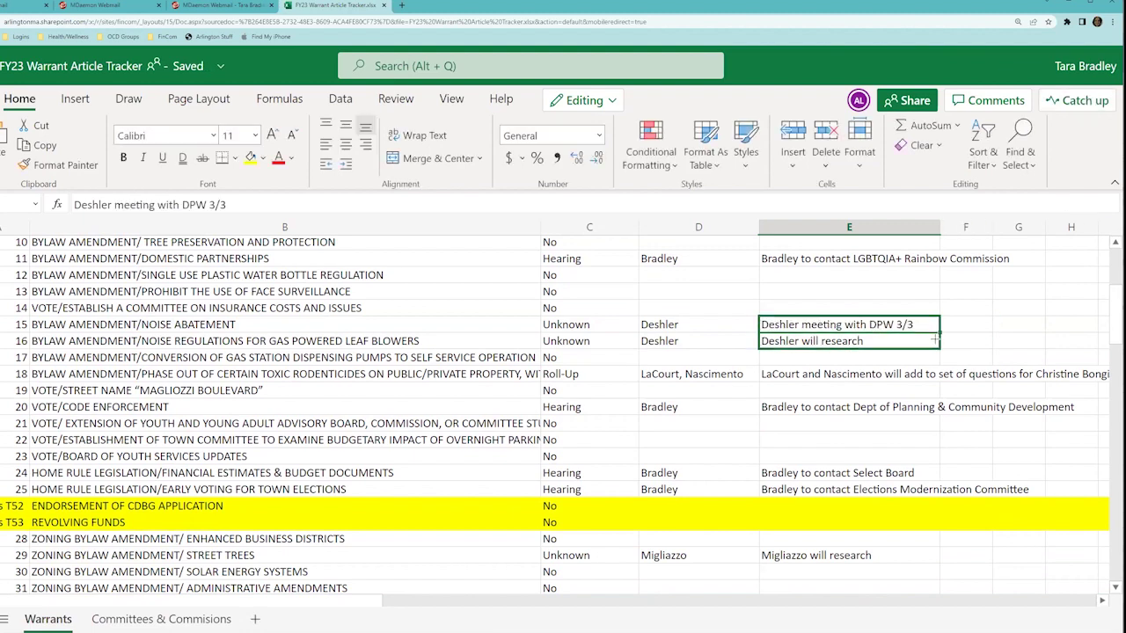
double_click(926, 341)
key(BackSpace)
text(3/3)
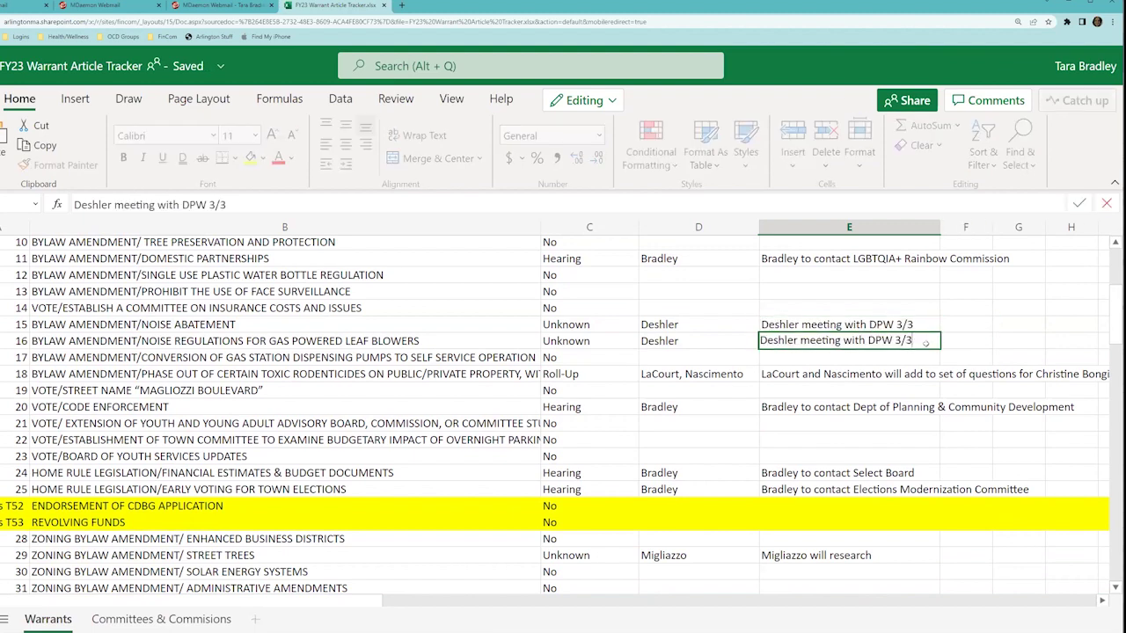
key(Return)
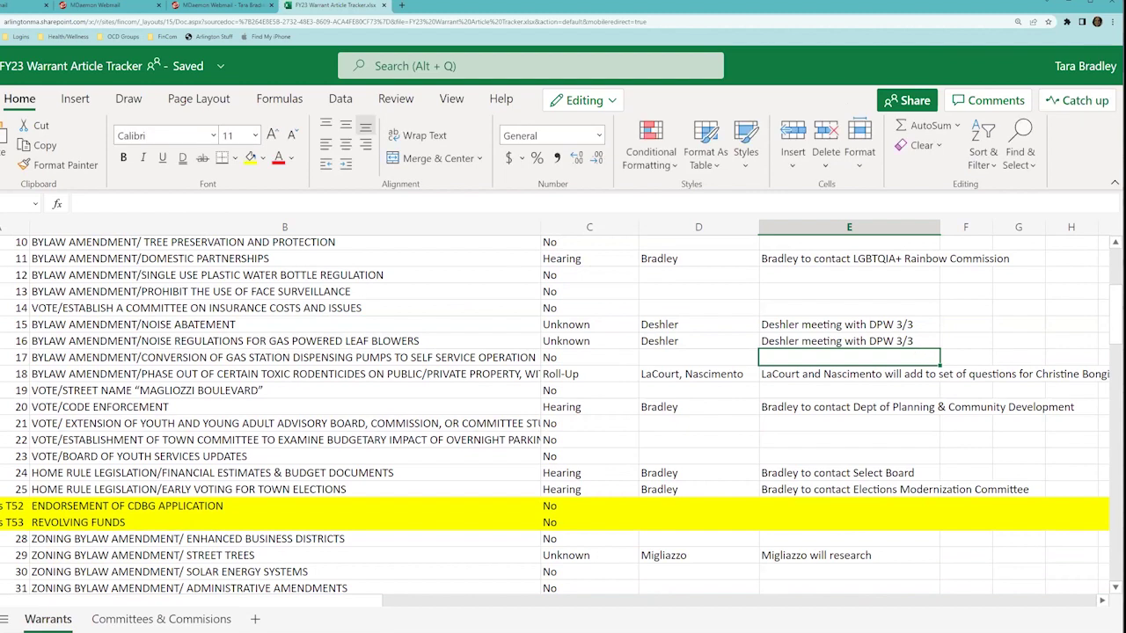
In the article 18 note on toxic rodenticides, replace "add to set of questions for" with "email".
click(5, 374)
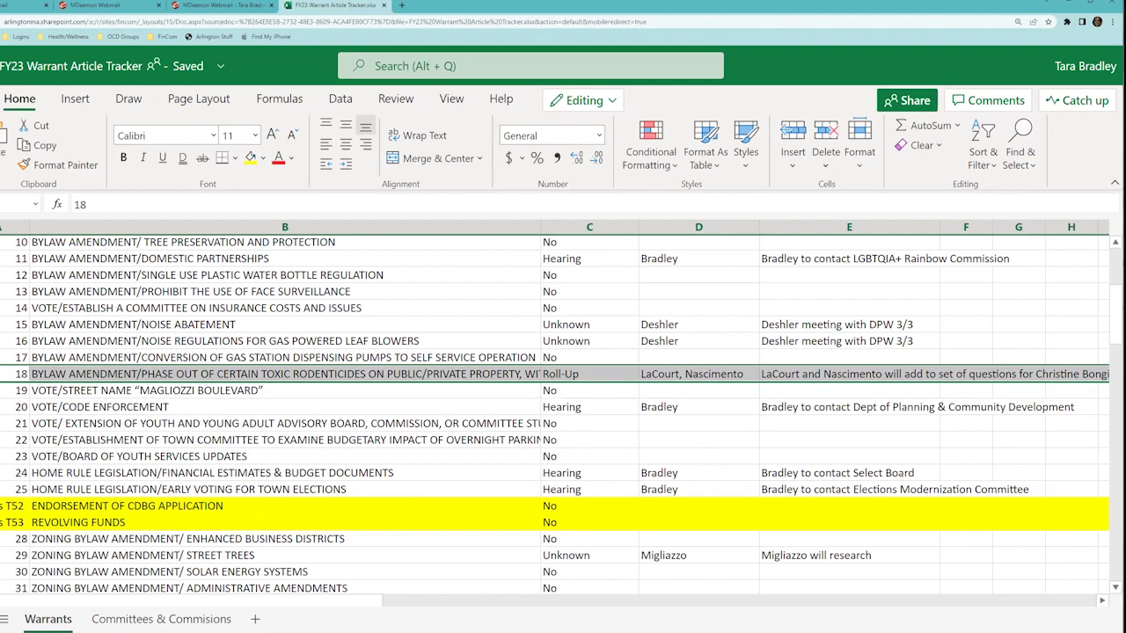
click(797, 374)
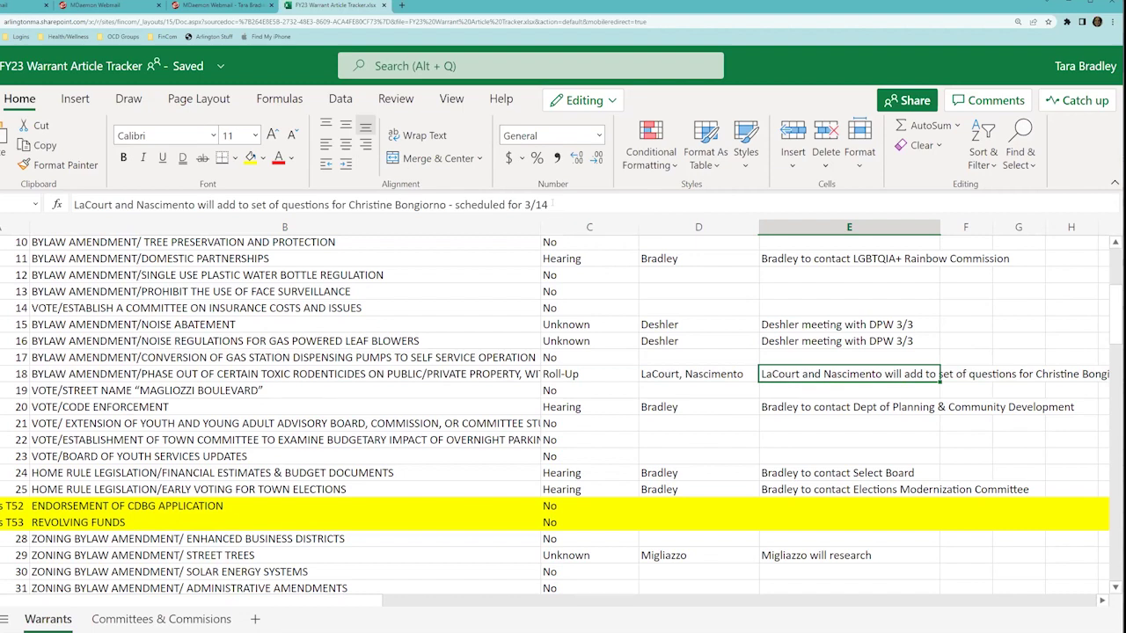
drag(547, 204, 73, 204)
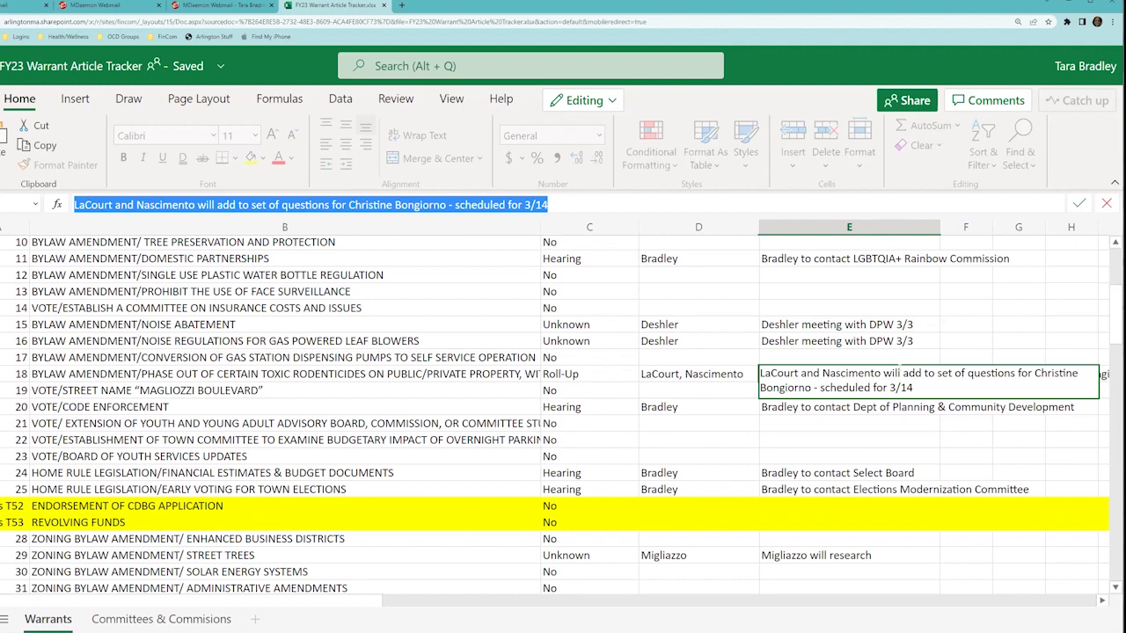
click(897, 373)
text(email)
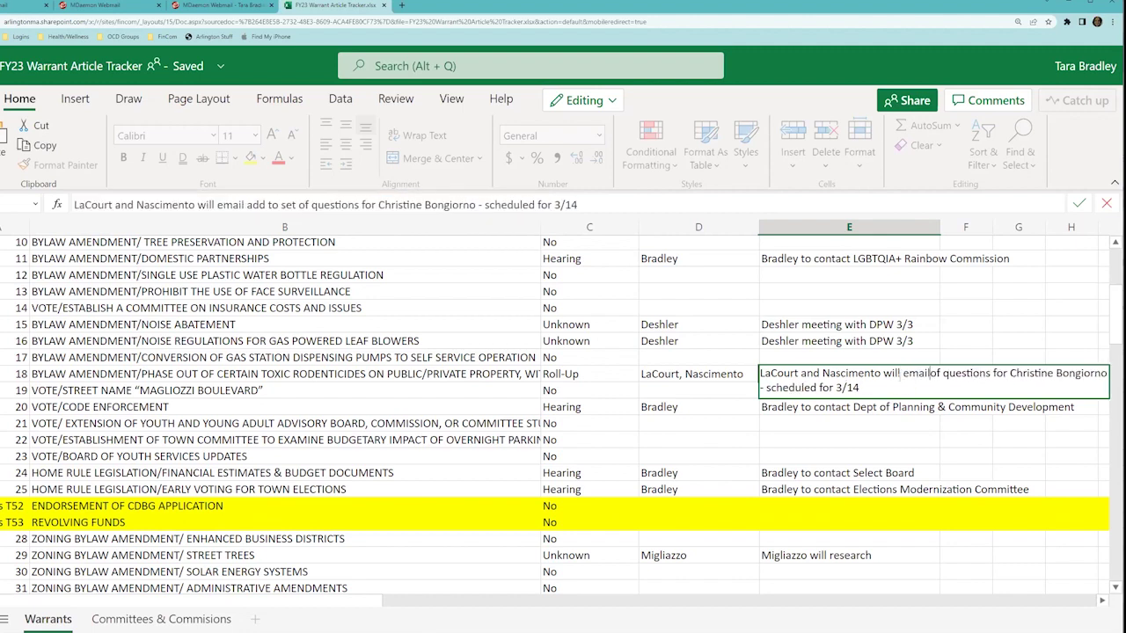
key(Delete)
key(Delete)
key(Delete)
key(Delete)
key(Delete)
key(Delete)
key(Delete)
key(Delete)
key(Delete)
key(Delete)
key(Delete)
key(Delete)
key(Delete)
key(Delete)
key(Delete)
key(Delete)
key(Delete)
key(Delete)
key(Delete)
key(Delete)
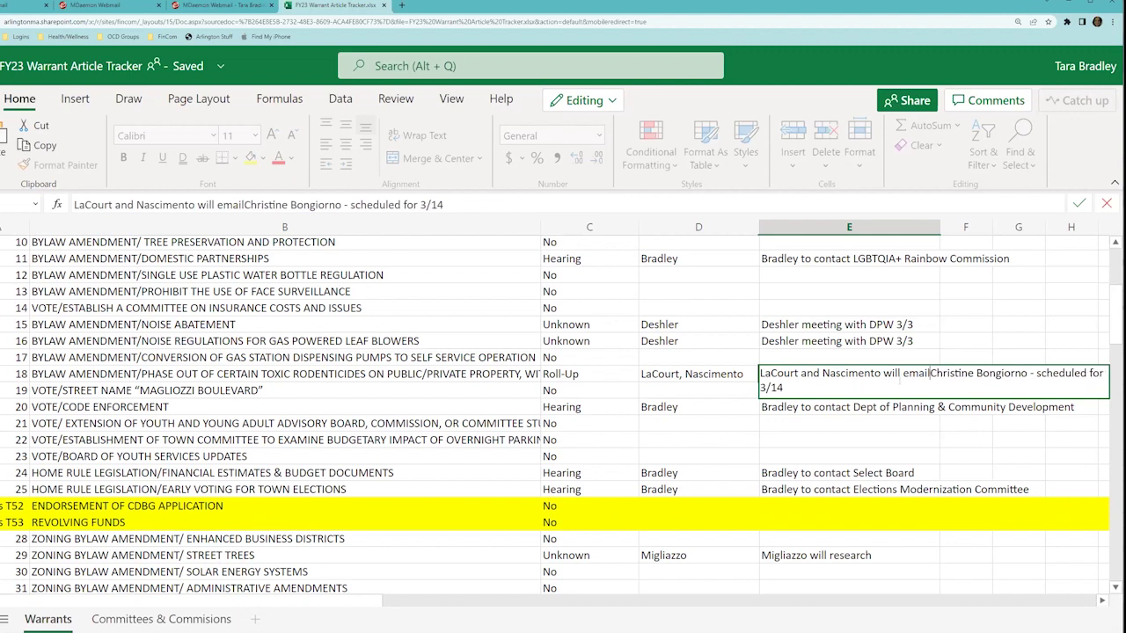
Remove the dash from the article 18 note and put "scheduled for 3/14" in parentheses.
click(1033, 373)
key(Delete)
key(Delete)
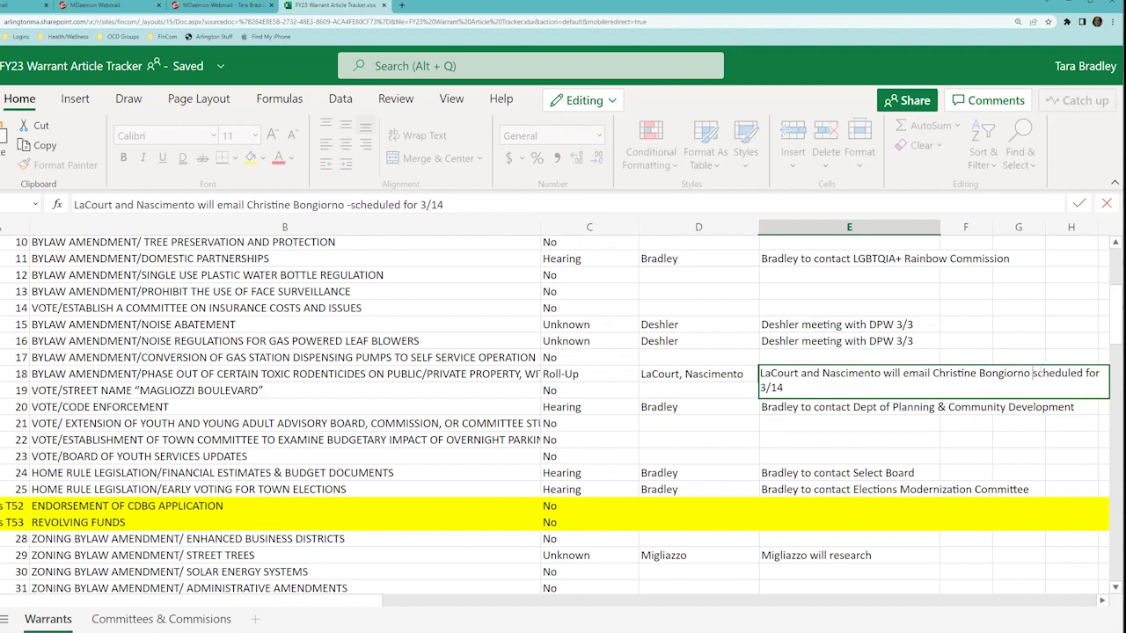
text(()
text())
click(678, 438)
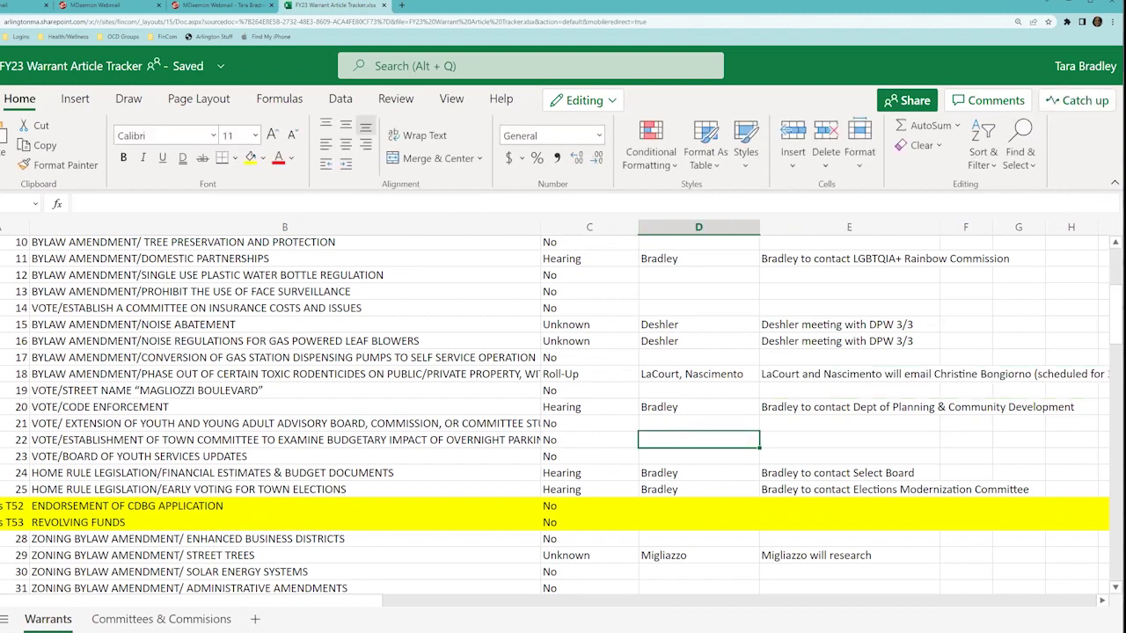
Change the note for article 29, Street Trees, to say the owner emailed the contact by first name "- waiting for email response".
click(18, 407)
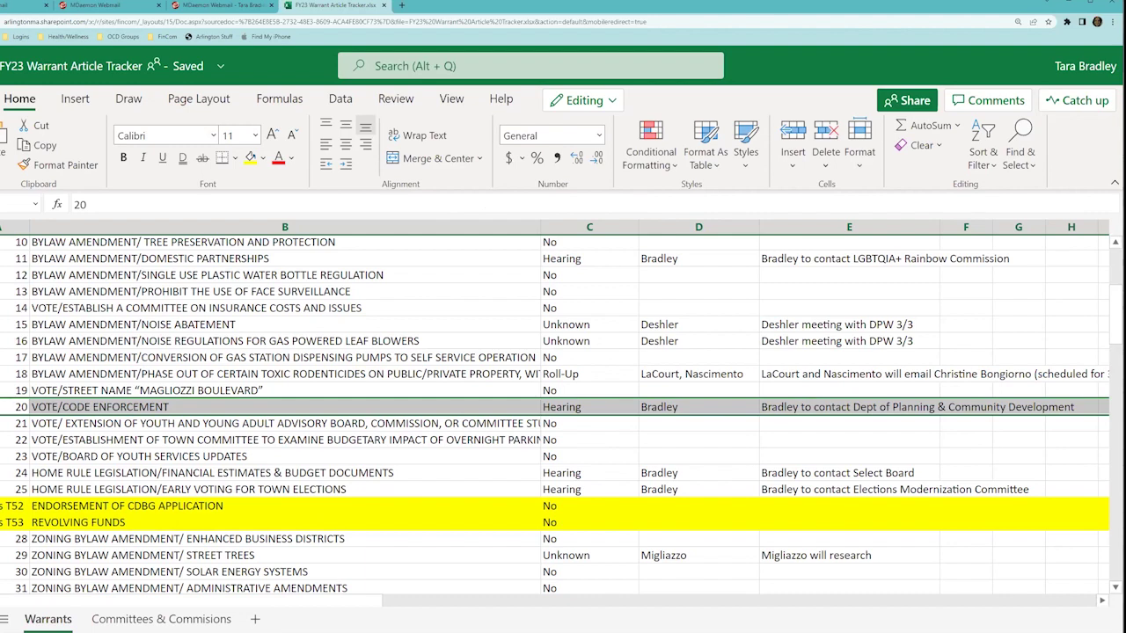
scroll(563, 413, down, 2)
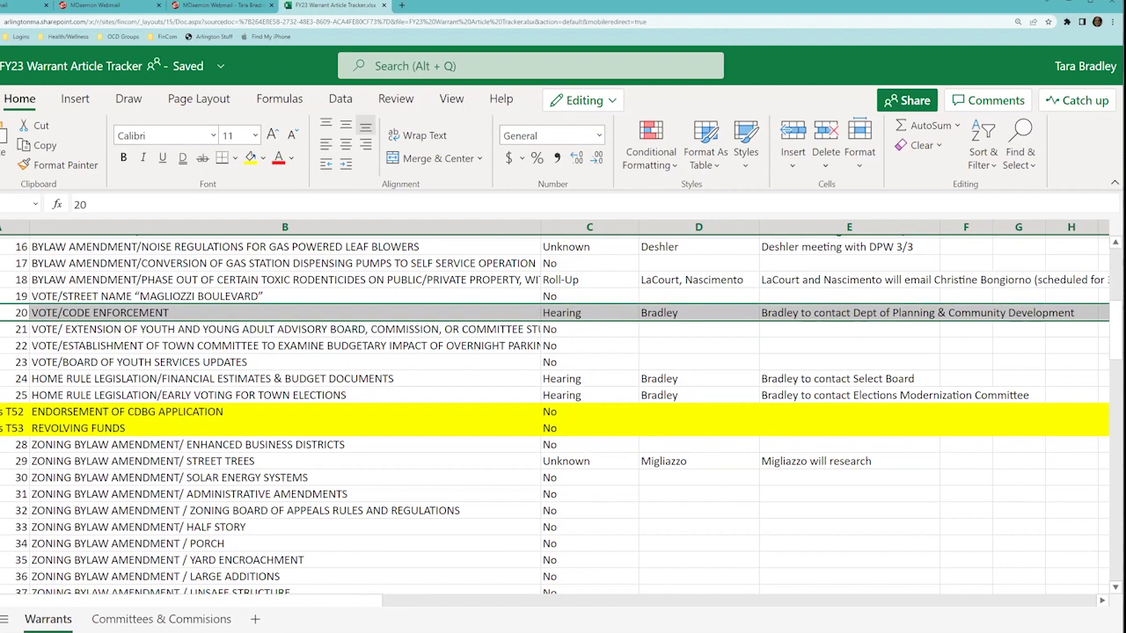
click(21, 461)
scroll(562, 413, down, 2)
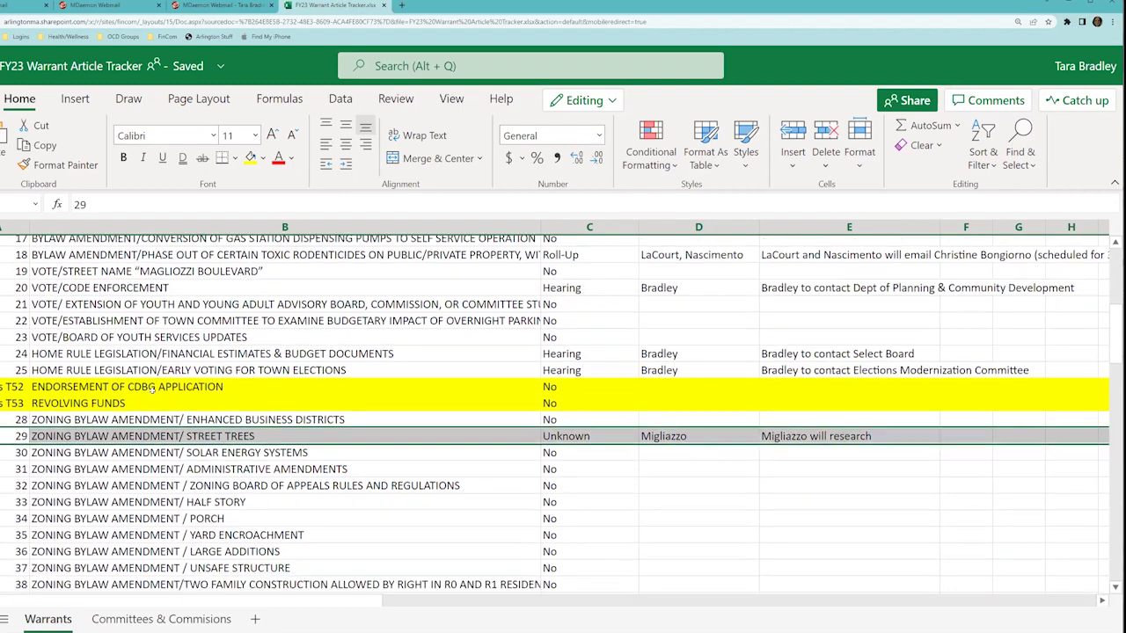
double_click(862, 413)
key(ctrl+shift+Left)
key(ctrl+shift+Left)
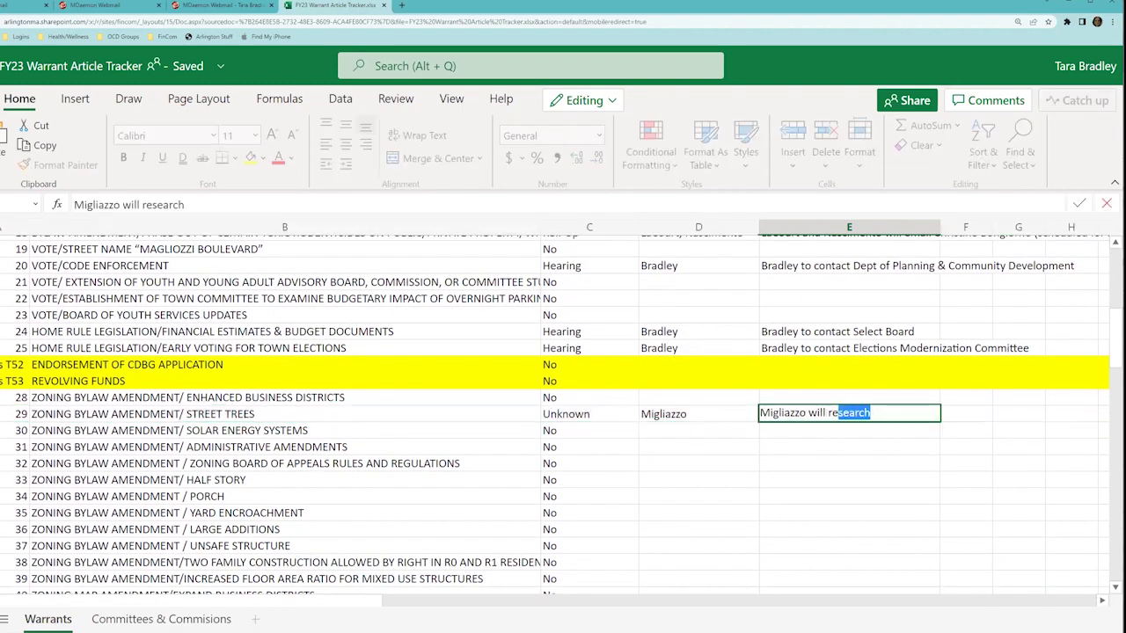
text(waiting for email response)
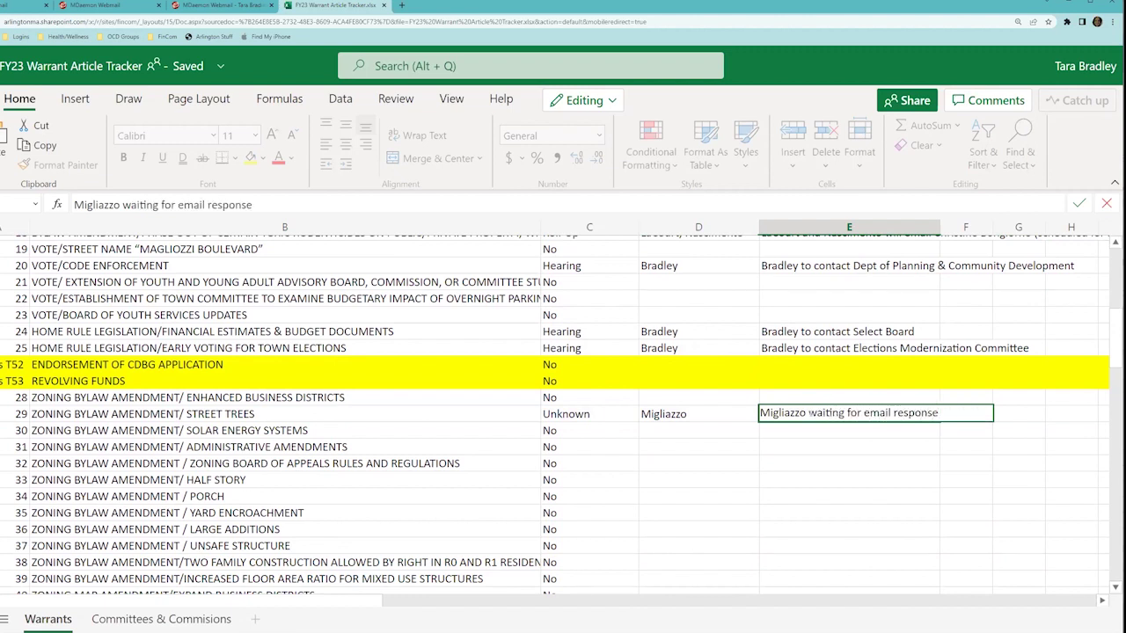
text(emailed Jenn)
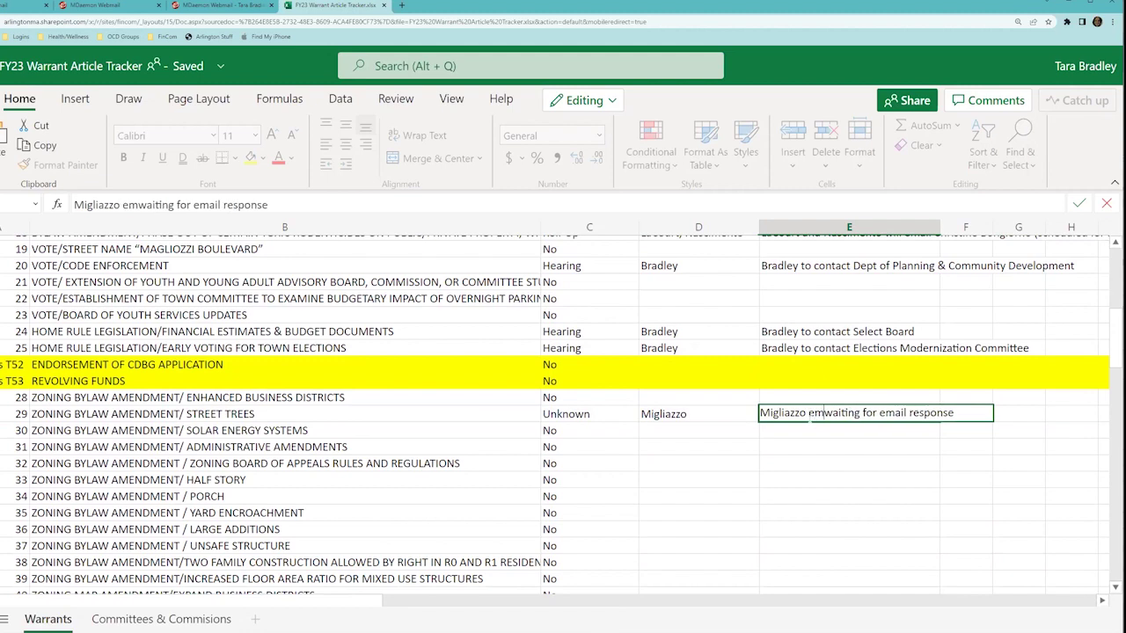
text(y -)
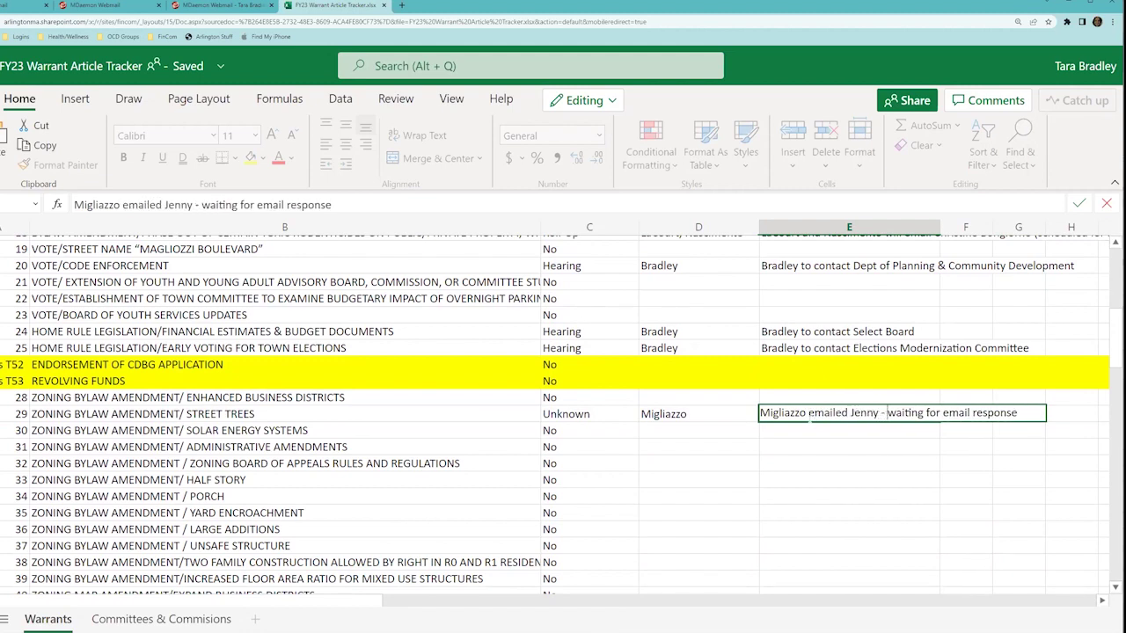
click(809, 434)
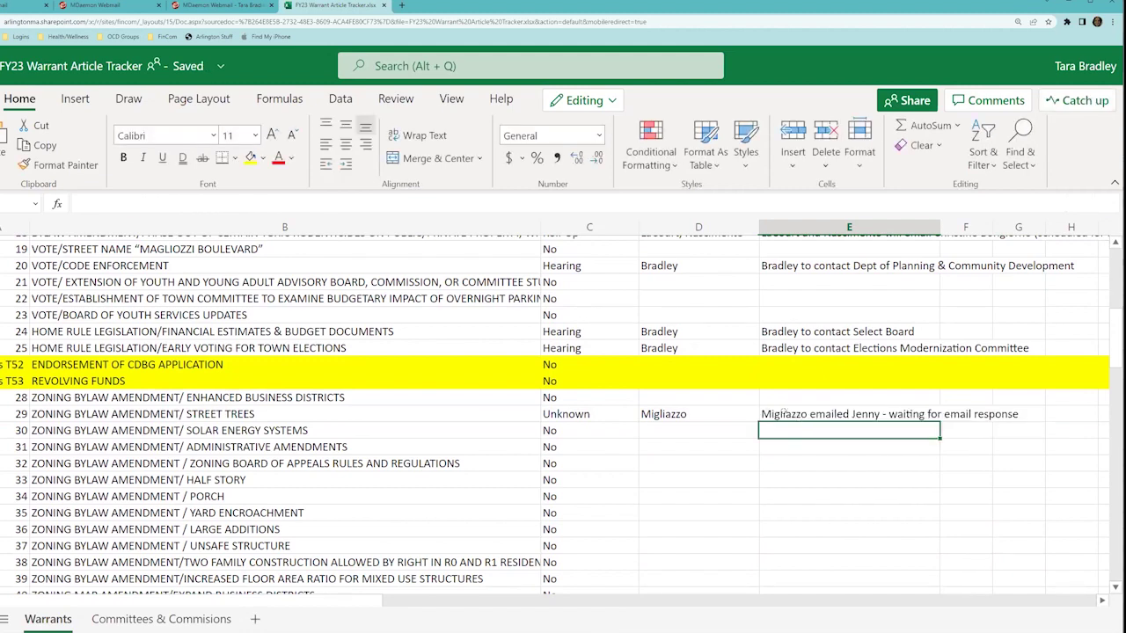
click(2, 413)
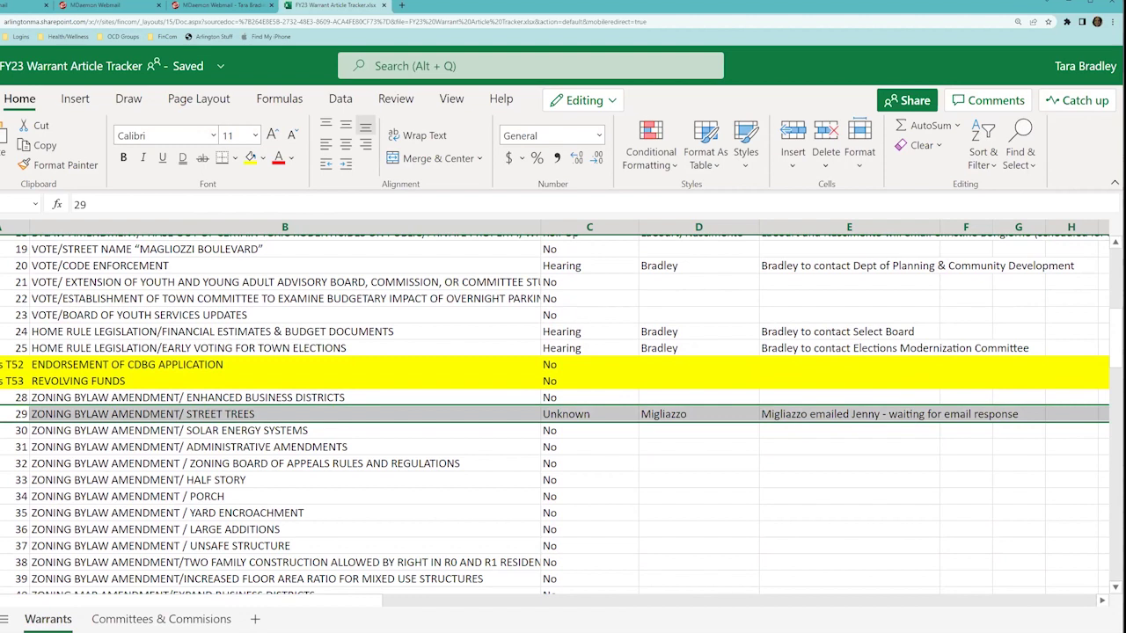
Review the yellow renumbered articles, marking the rows from PEG Access Budget to Capital Budget, then Amendments to FY22 Budget and Bluebikes.
scroll(555, 413, down, 4)
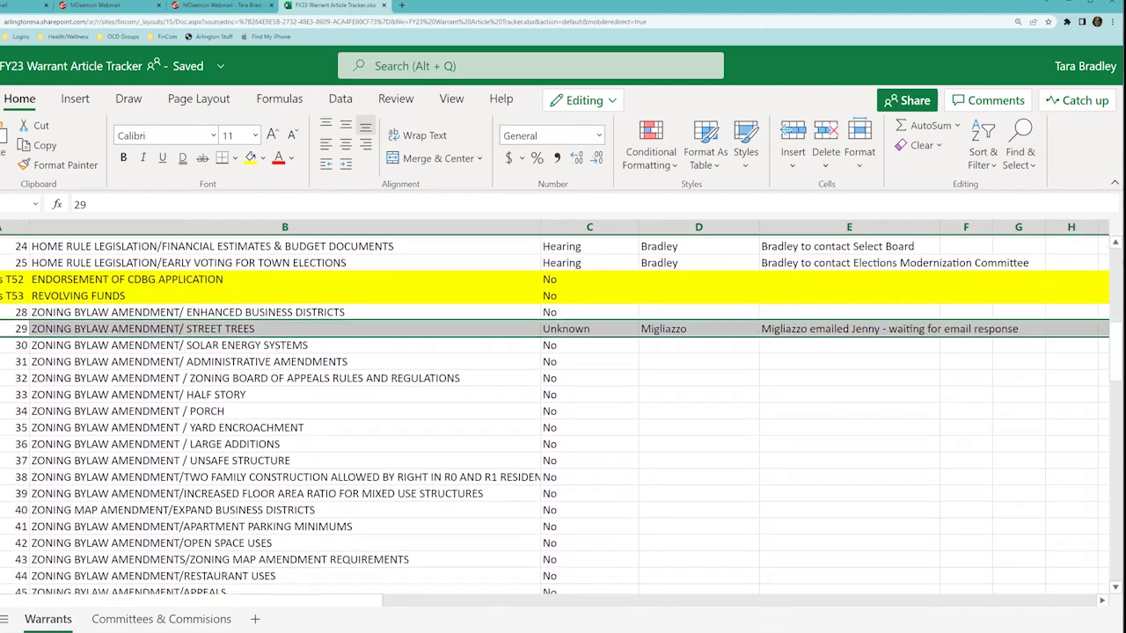
scroll(554, 413, down, 2)
click(123, 412)
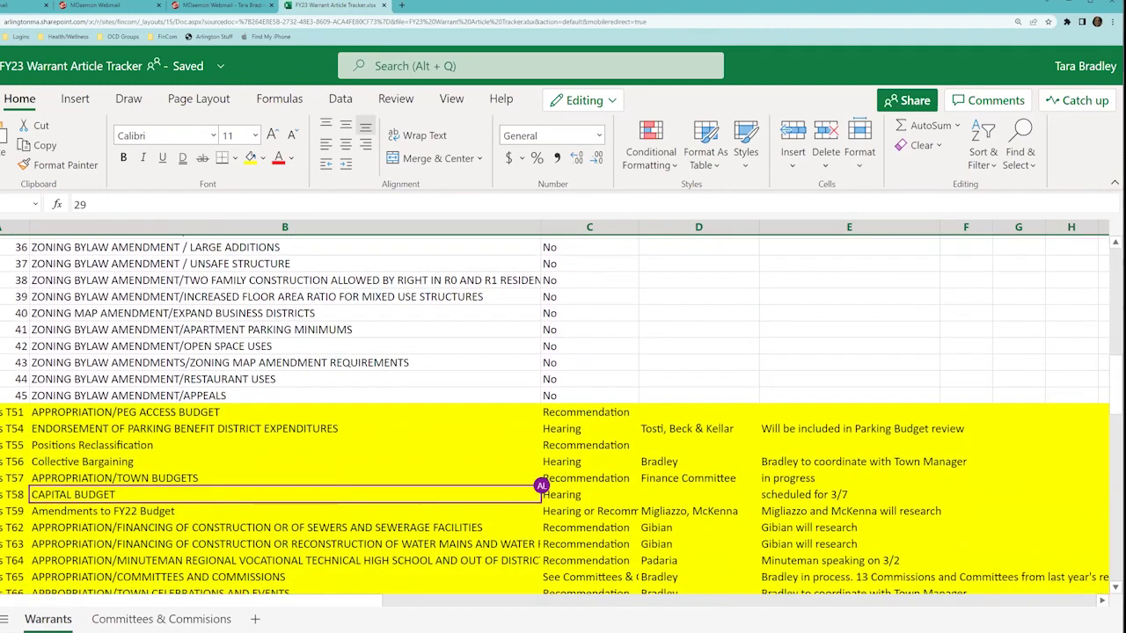
scroll(14, 363, down, 2)
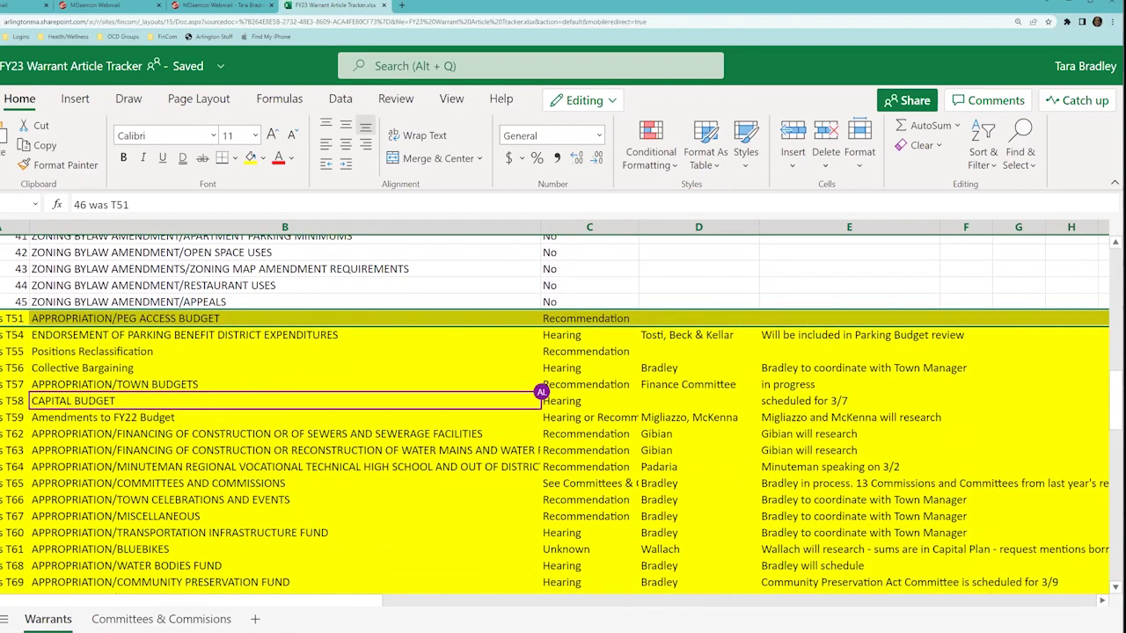
key(shift+Down)
key(shift+Down)
key(shift+Down)
key(shift+Down)
key(shift+Down)
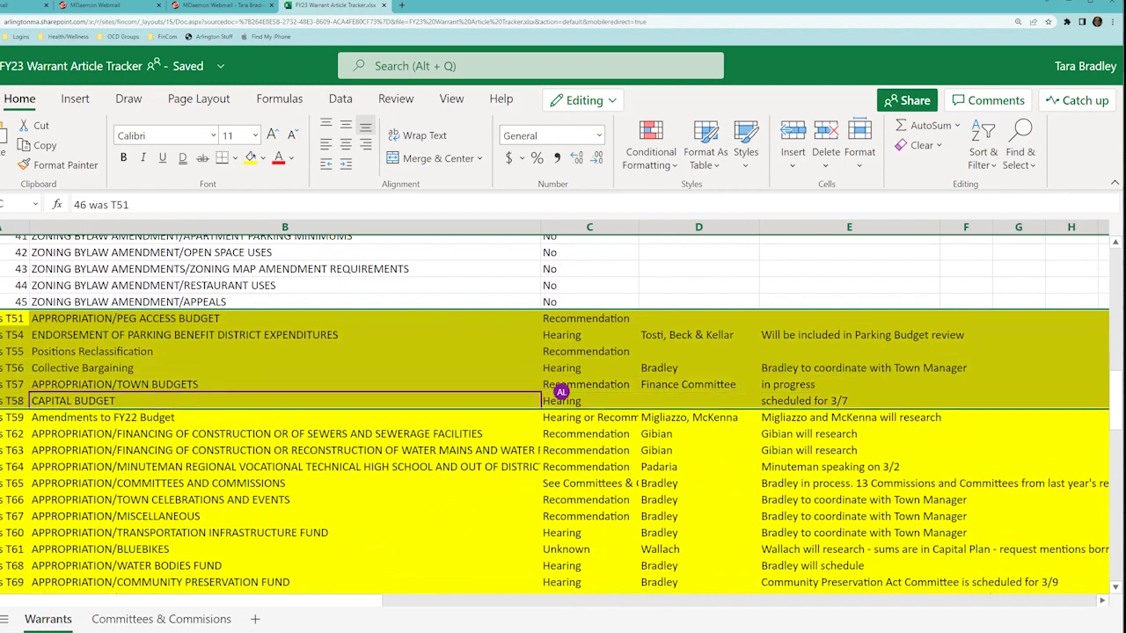
click(13, 417)
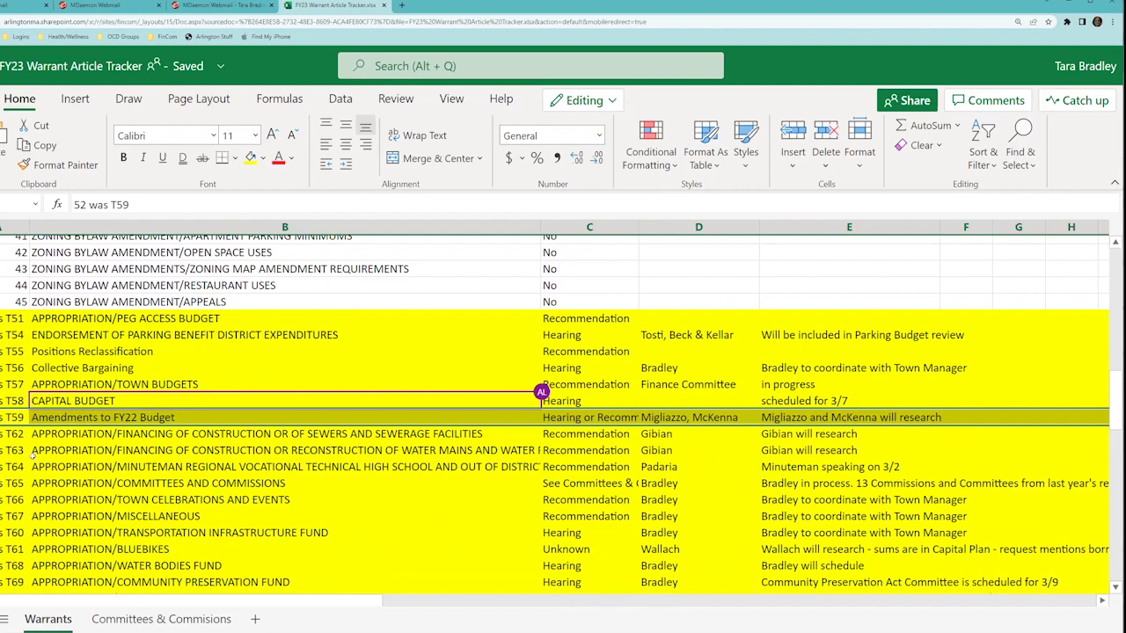
click(138, 549)
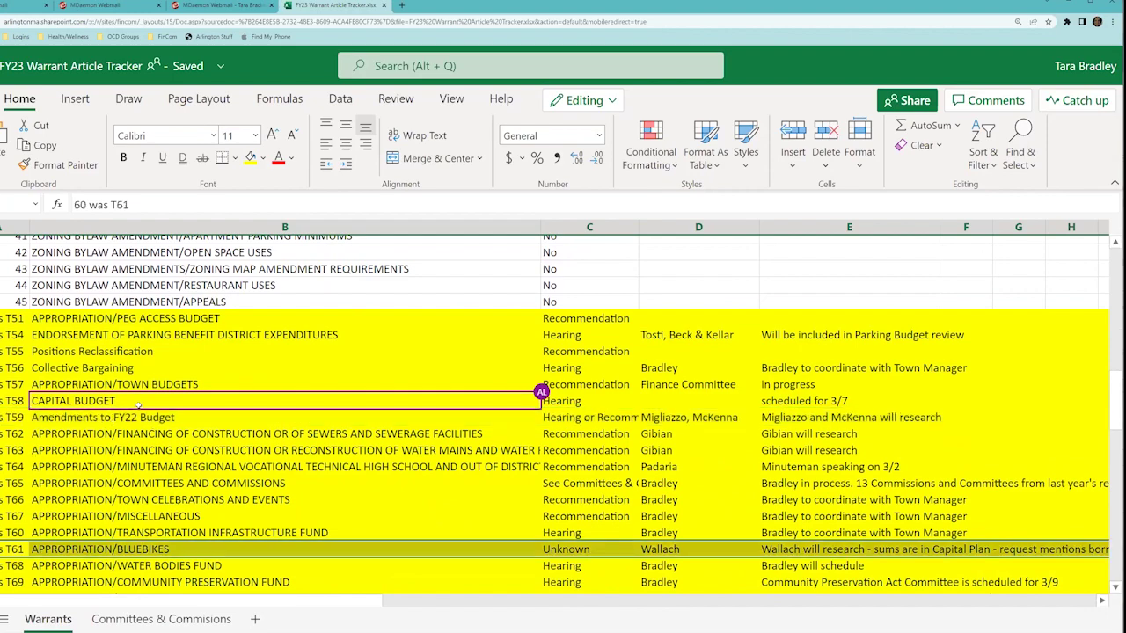
Mark the Appropriation/Committees and Commissions row among the remaining yellow articles and open the Committees & Commisions sheet.
scroll(138, 403, down, 3)
scroll(138, 405, down, 2)
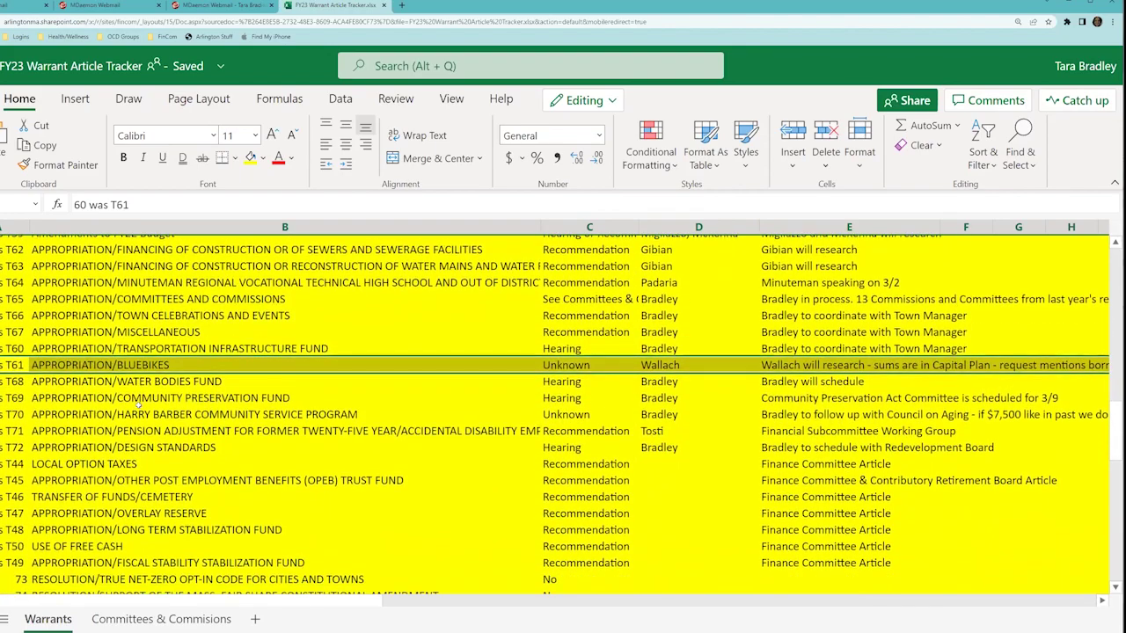
scroll(138, 402, down, 1)
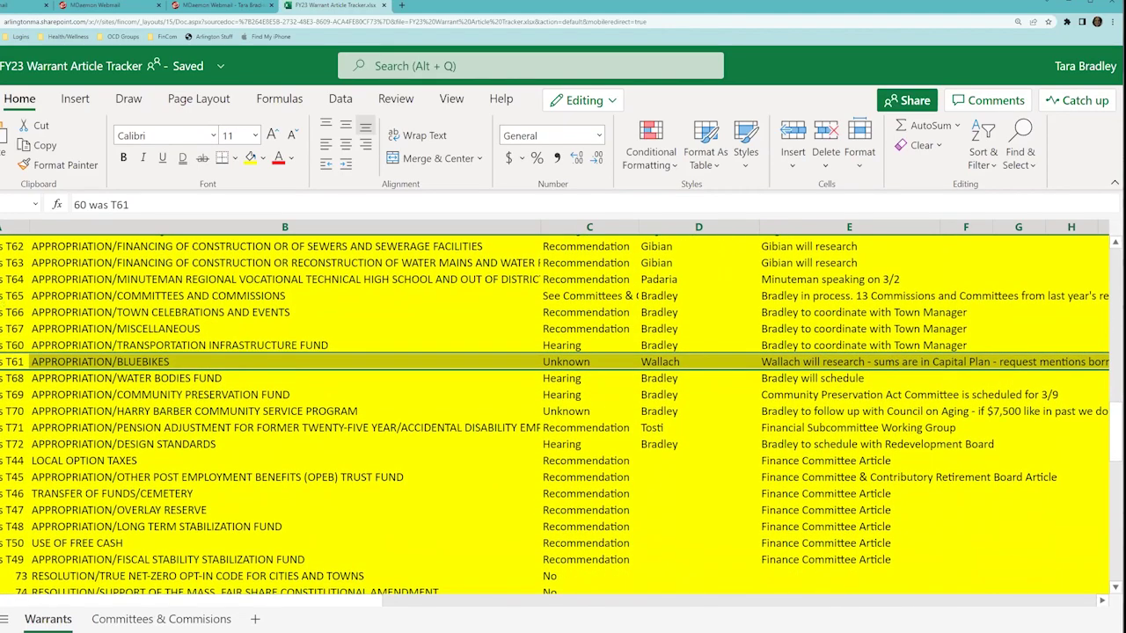
click(13, 296)
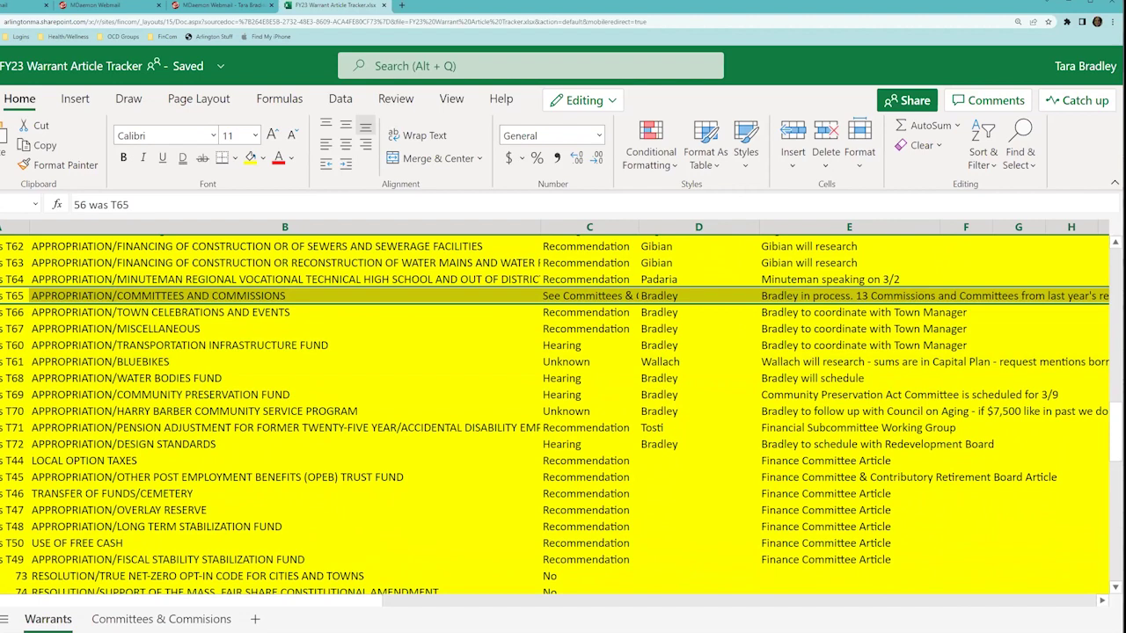
click(161, 620)
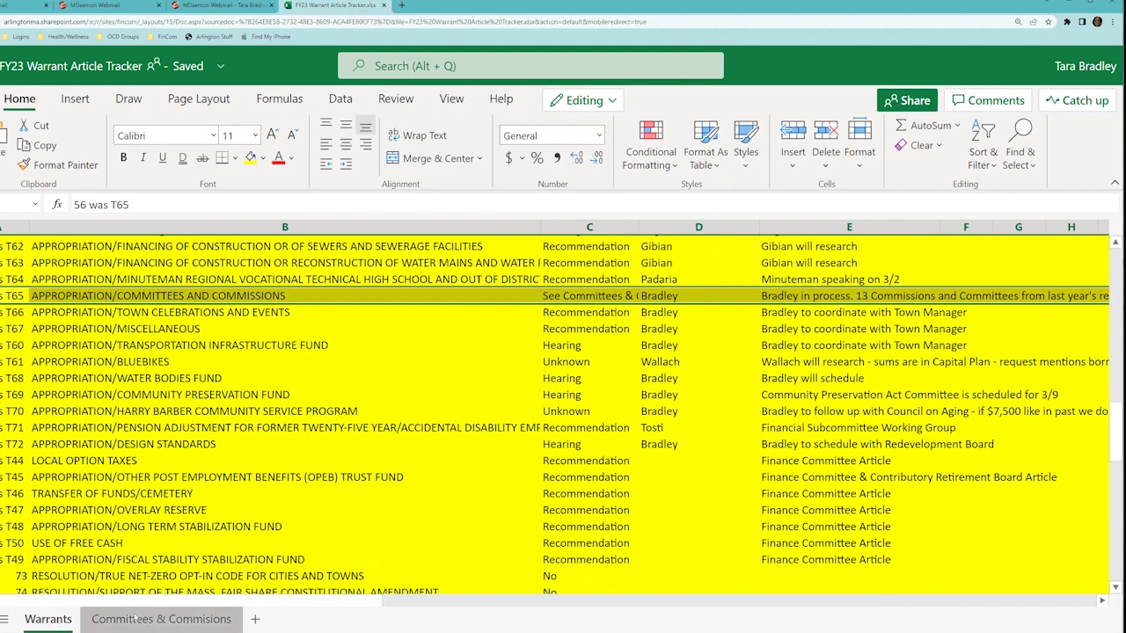
click(35, 341)
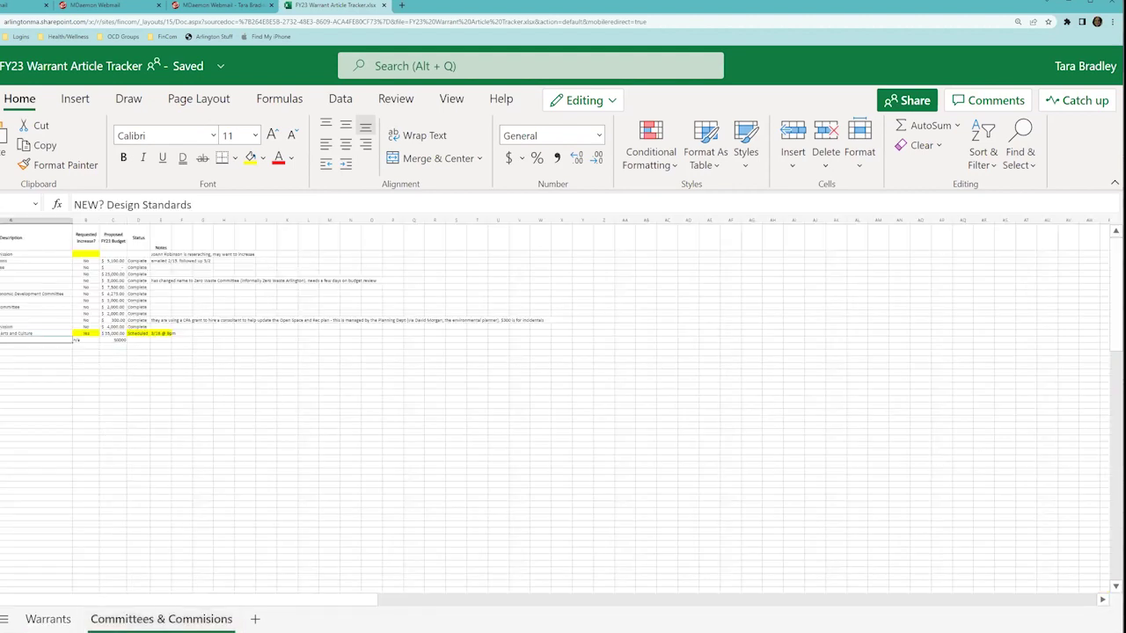
Enter "NEEDD HEARING" as the status of the NEW? Design Standards row on the Committees & Commisions sheet.
scroll(183, 393, up, 6)
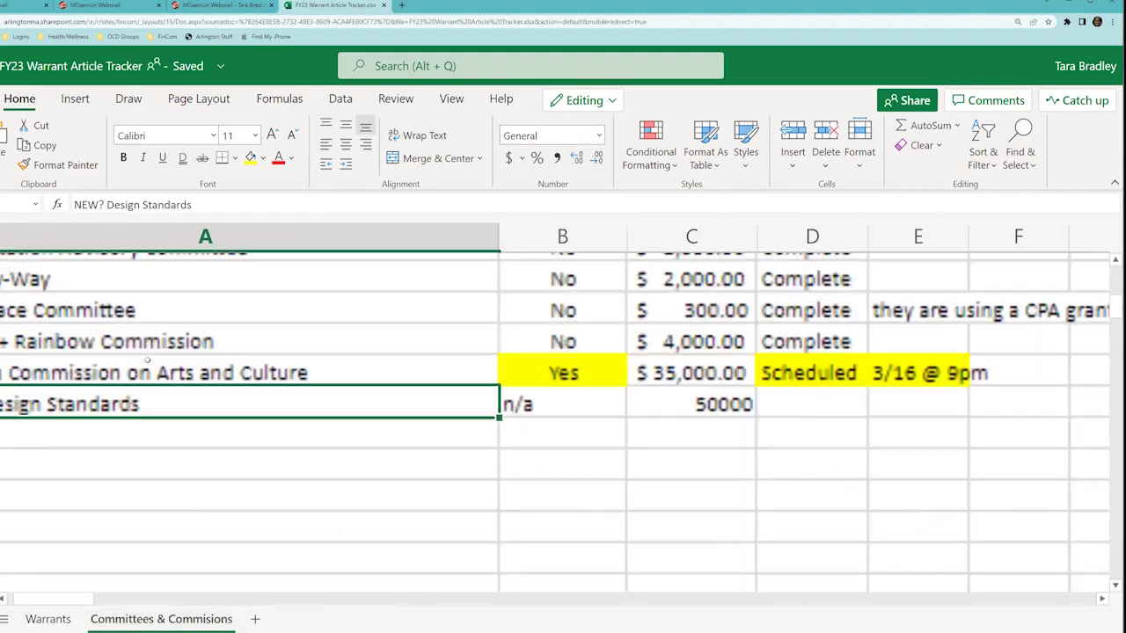
scroll(183, 392, down, 1)
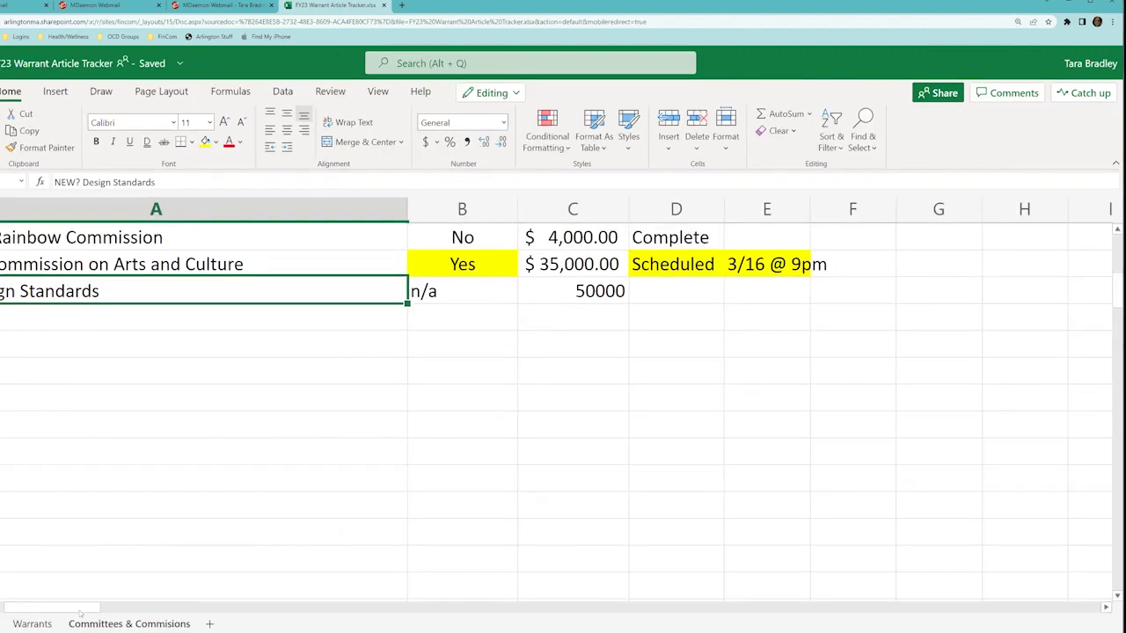
scroll(41, 607, left, 1)
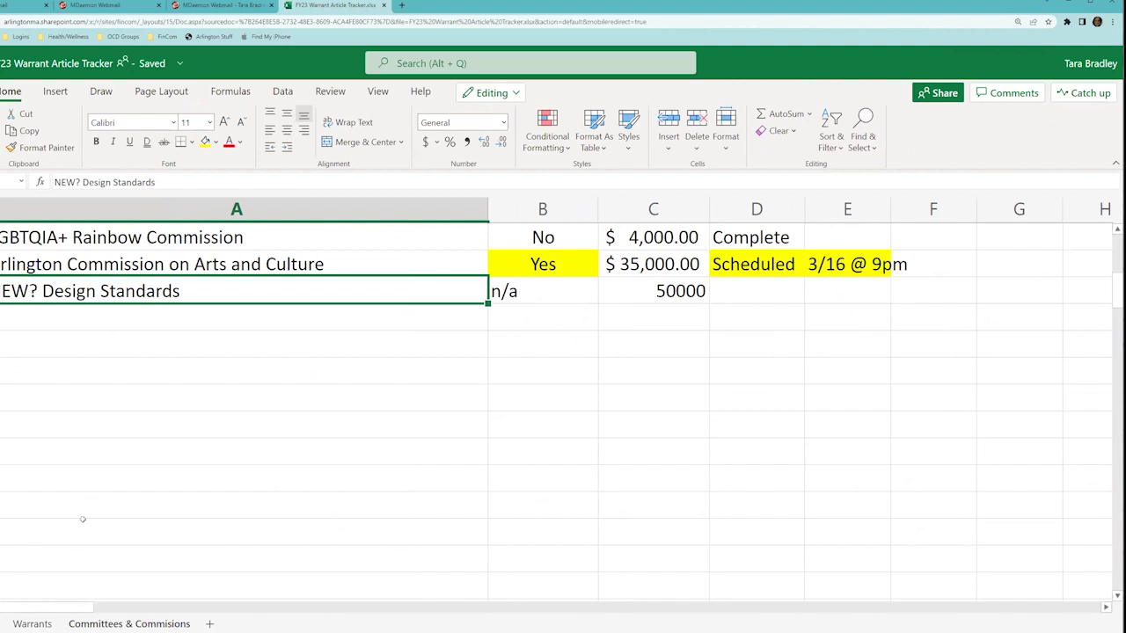
click(754, 291)
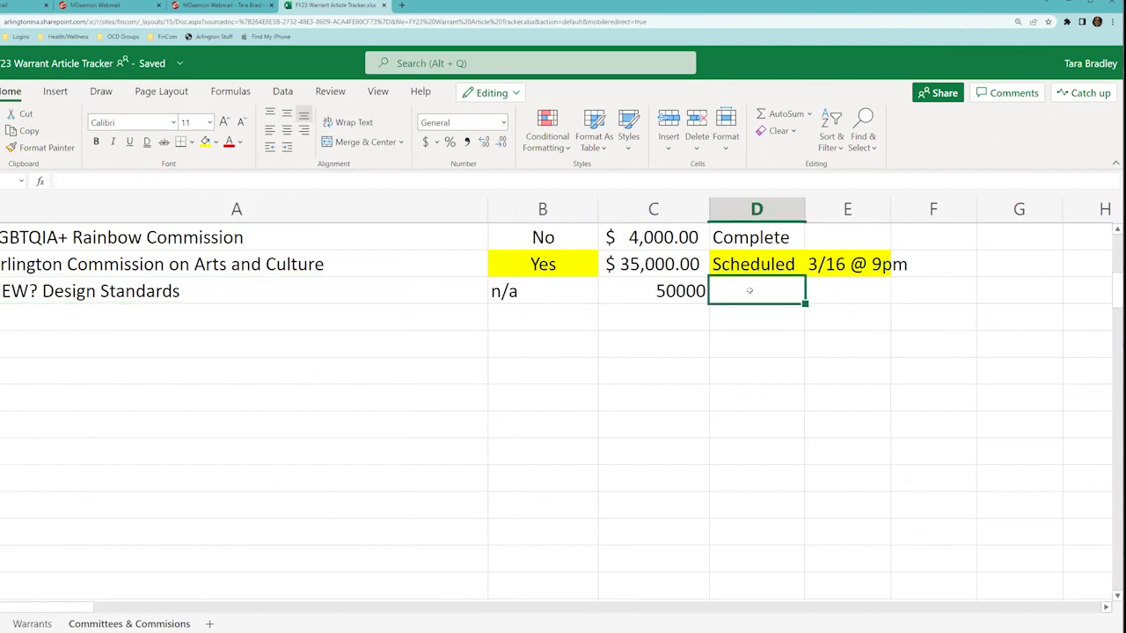
text(NEE D HEARING)
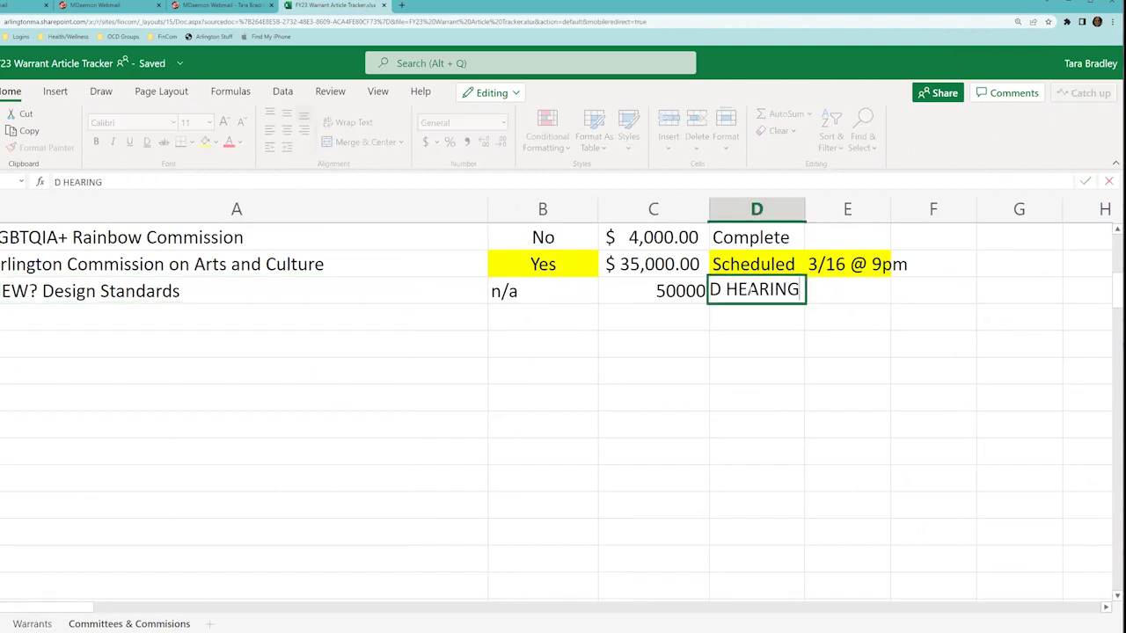
key(Return)
click(709, 292)
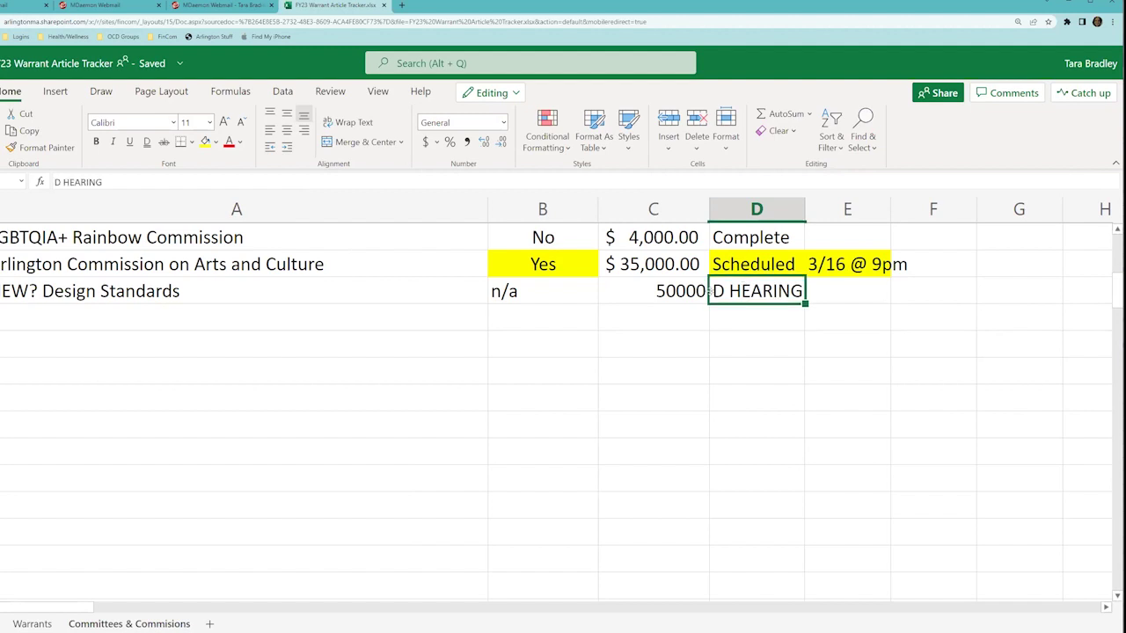
double_click(709, 291)
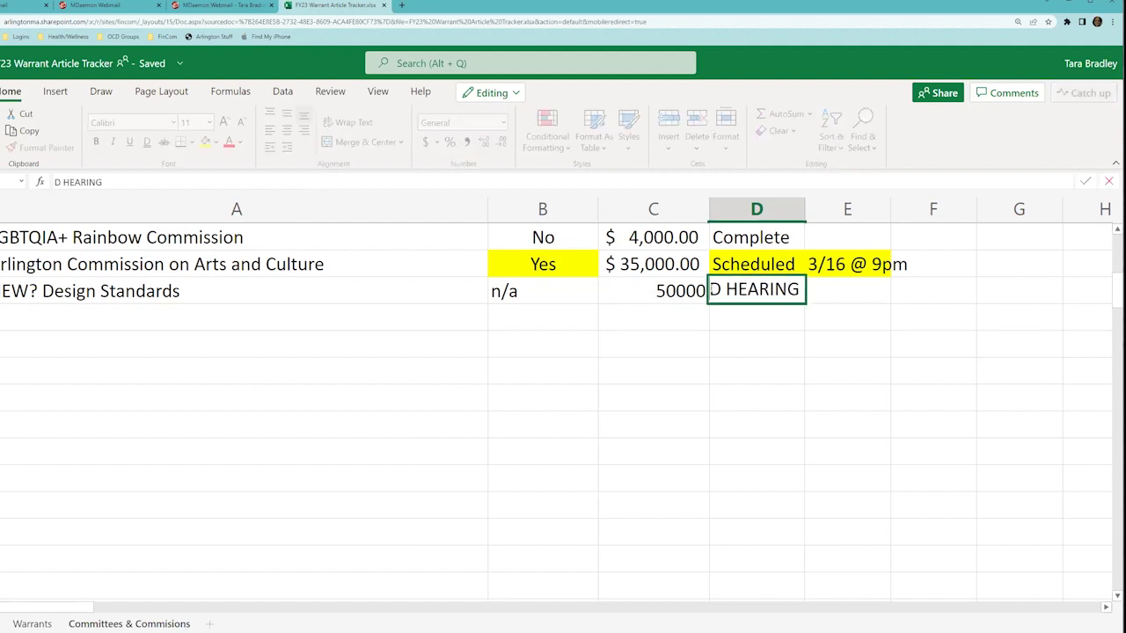
text(NEED)
click(610, 373)
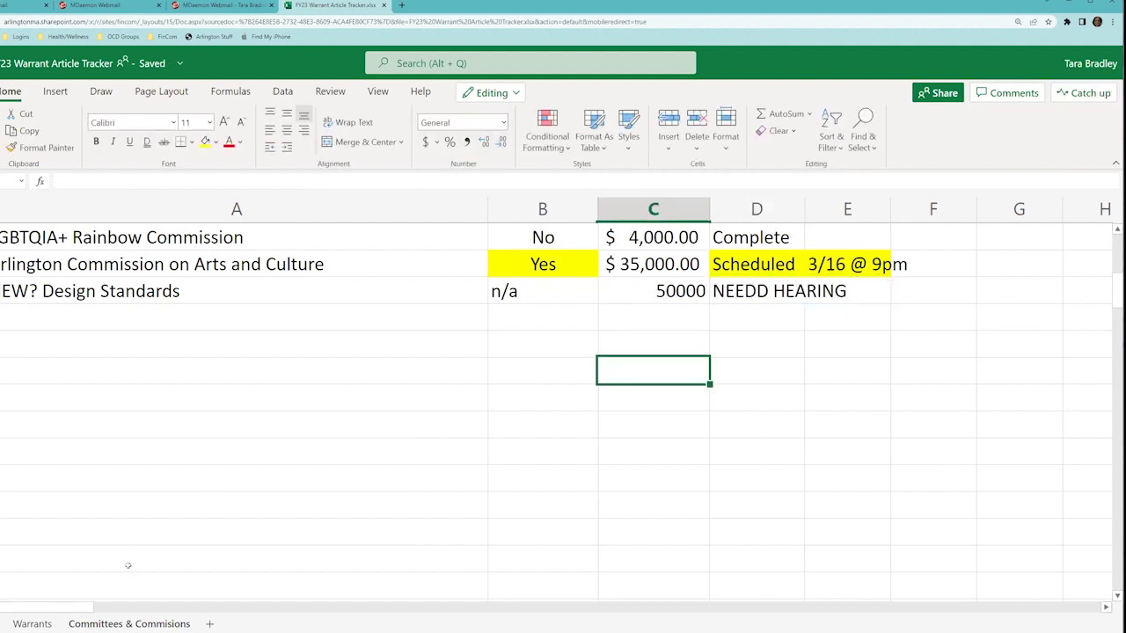
Return to the Warrants sheet and mark the Bluebikes, Harry Barber Community Service Program and Pension Adjustment rows in turn for discussion.
click(44, 621)
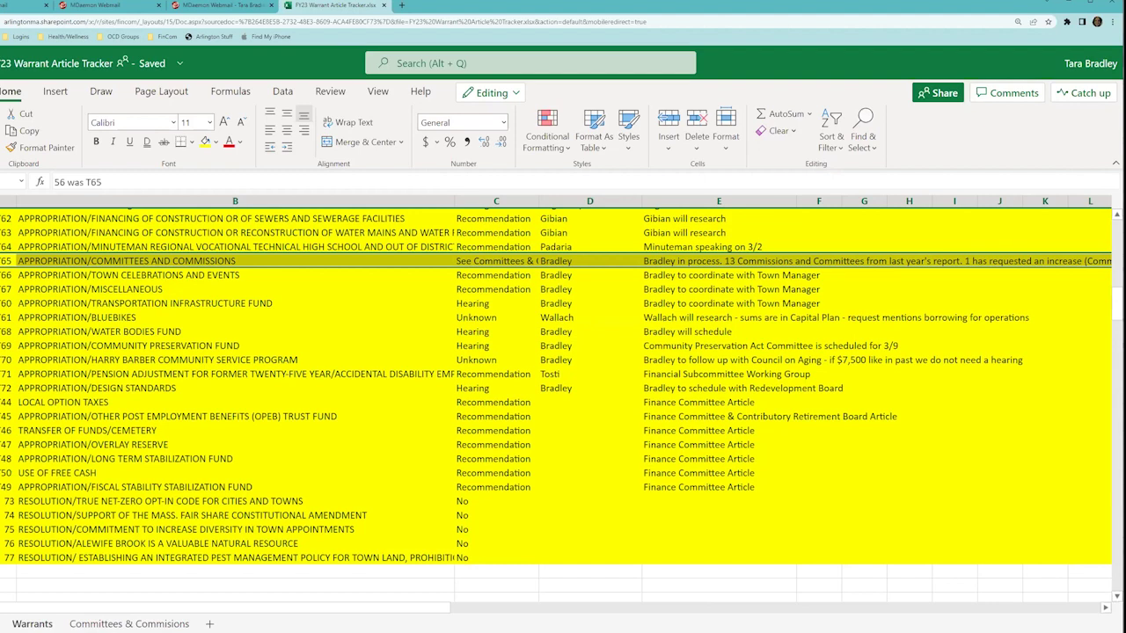
click(9, 317)
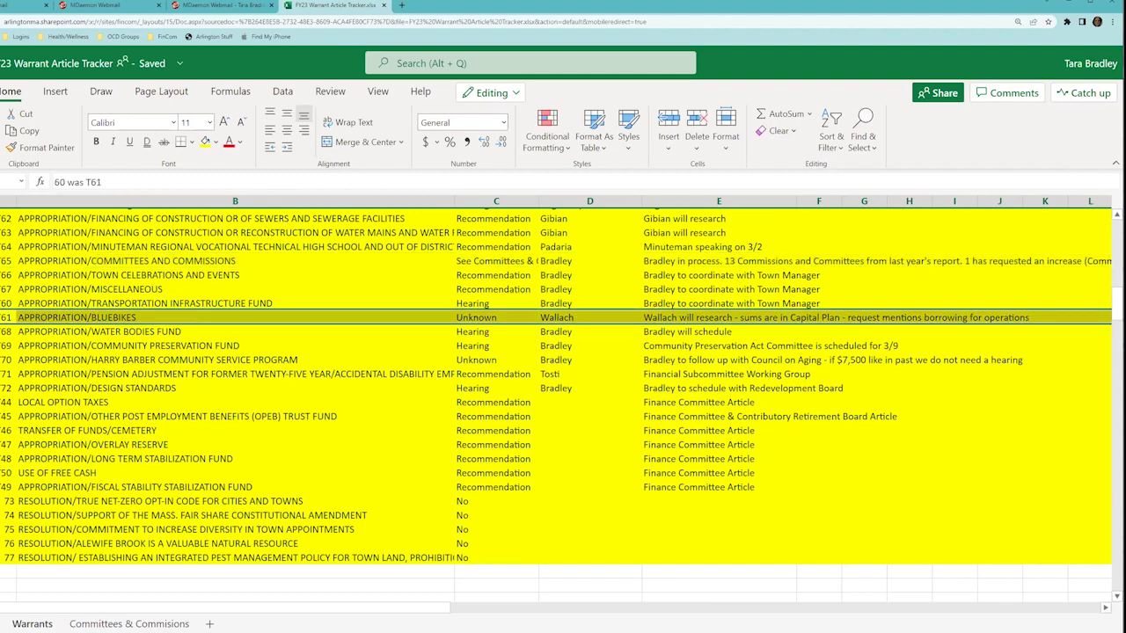
click(9, 359)
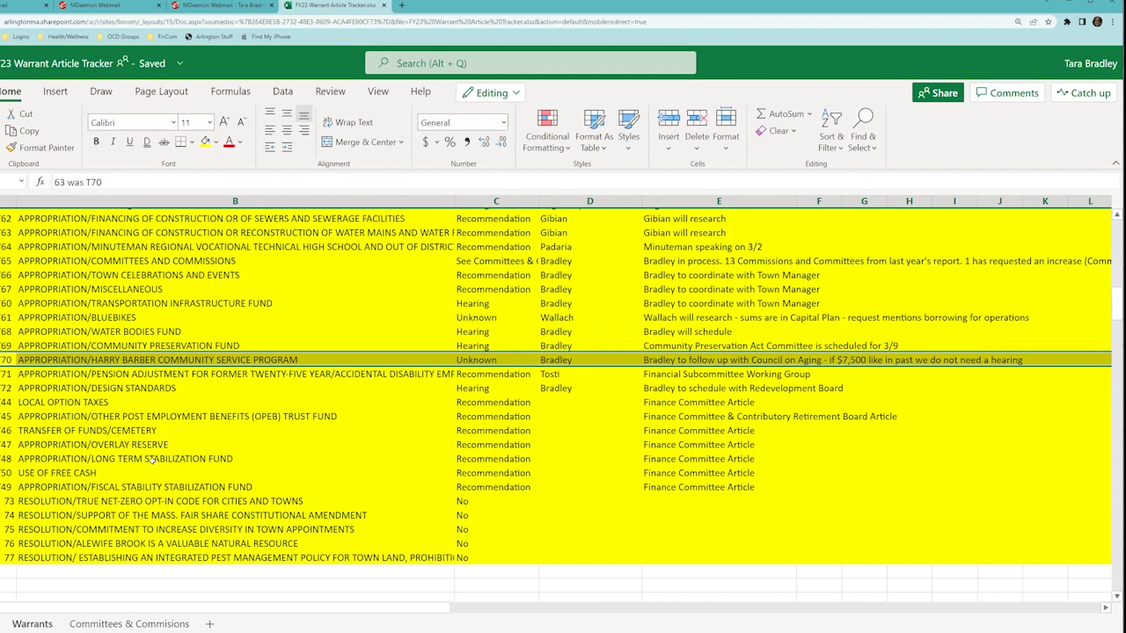
key(Down)
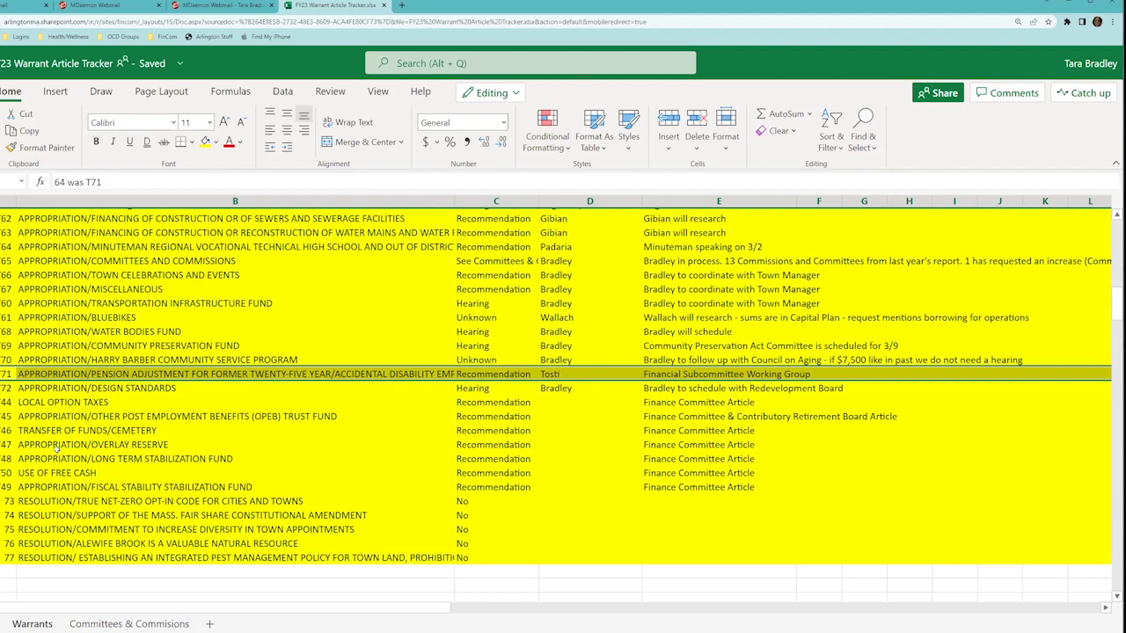
Change the fill of the Pension Adjustment and Other Post Employment Benefits (OPEB) Trust Fund description cells to light grey.
click(110, 373)
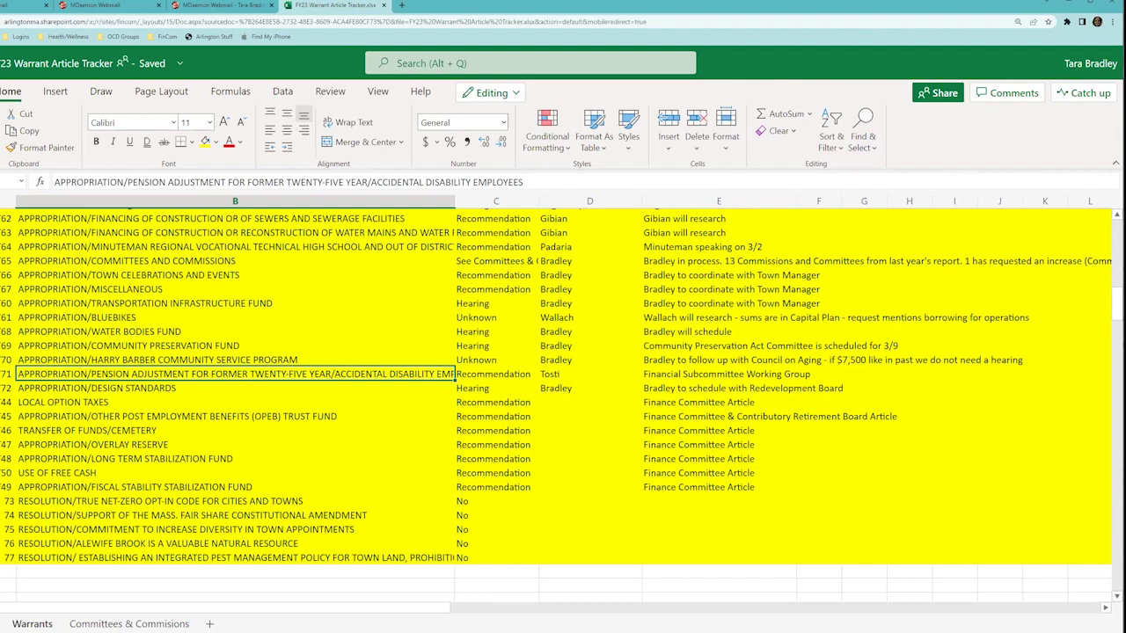
key(ctrl+c)
click(106, 416)
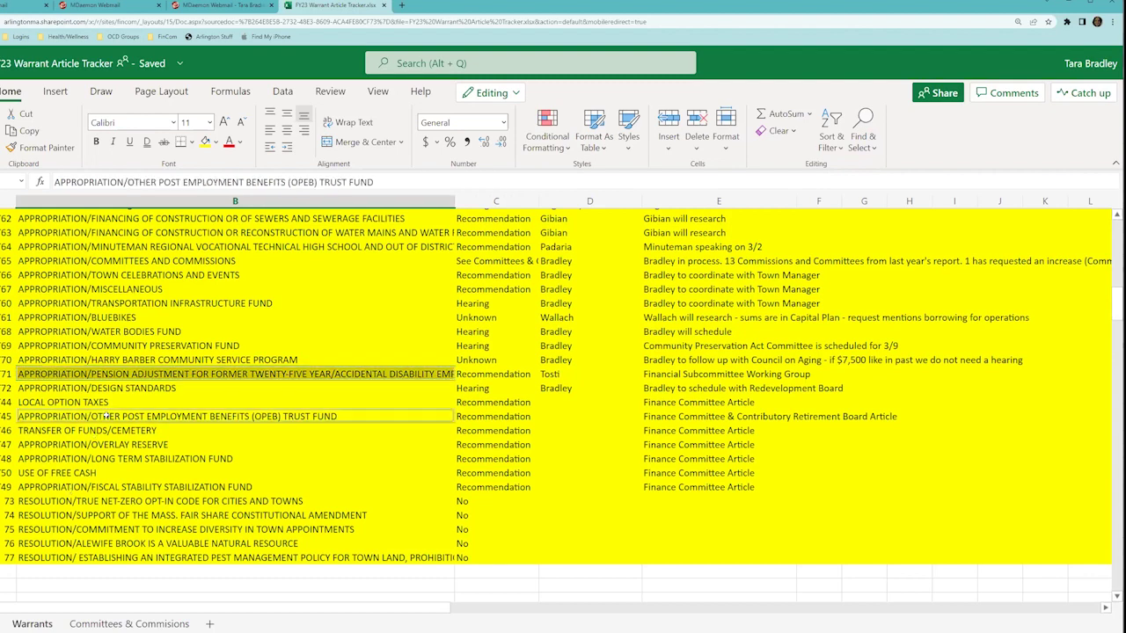
click(217, 142)
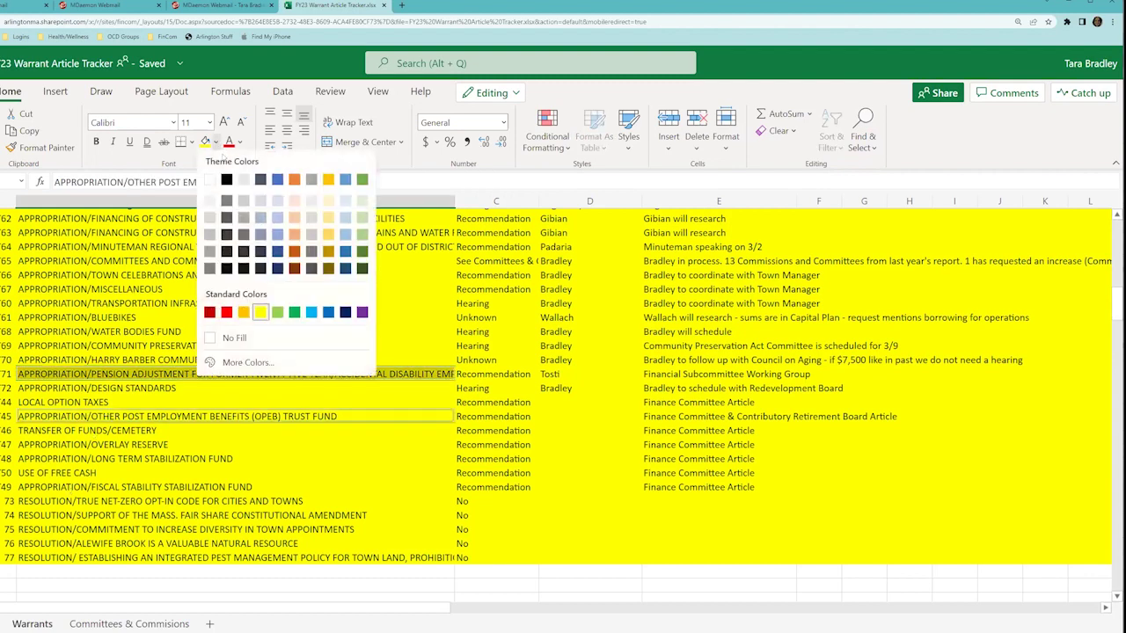
click(205, 327)
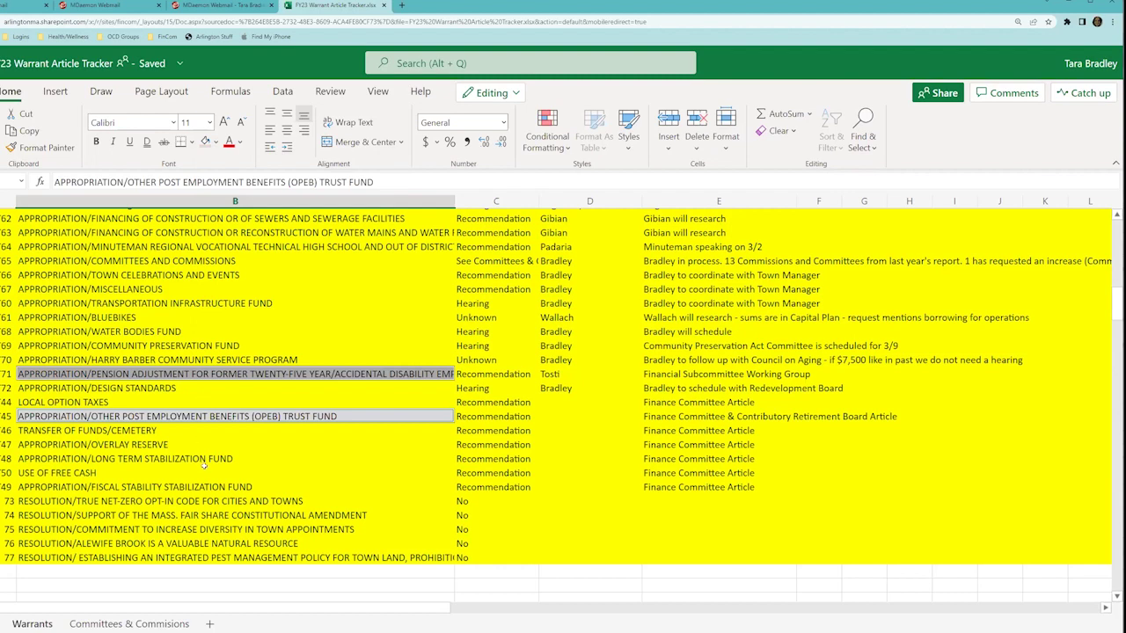
In a new browser tab, open ACAC_Memo_3_2_22.pdf from the Finance Committee SharePoint Warrants folder under Arlington FY 2023 Budget, and return to the folder.
click(401, 6)
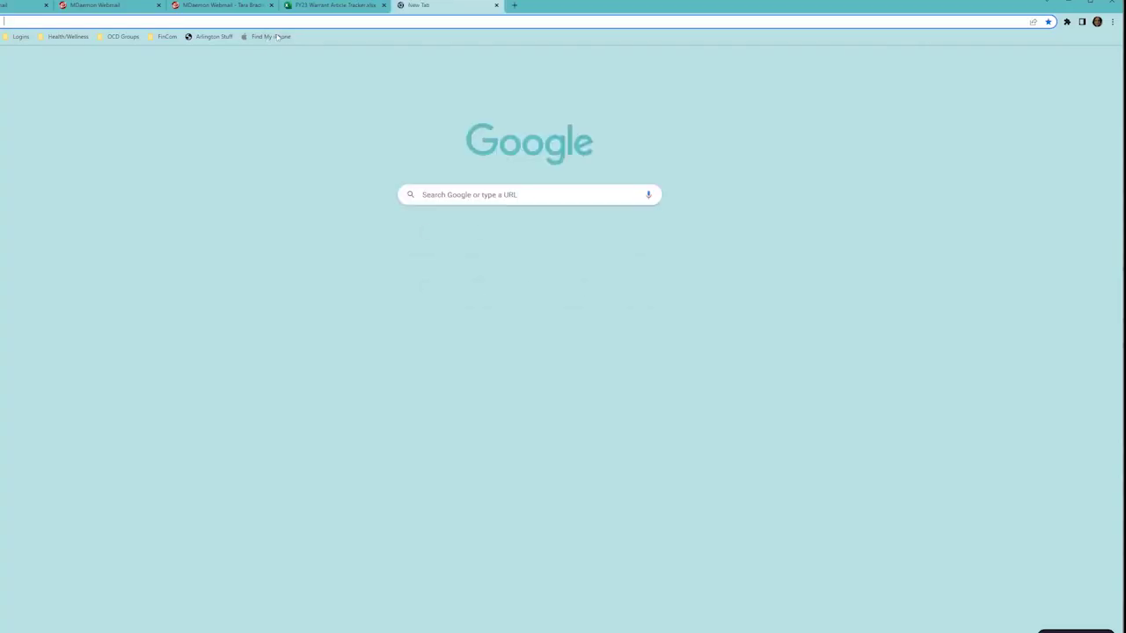
click(176, 38)
click(184, 51)
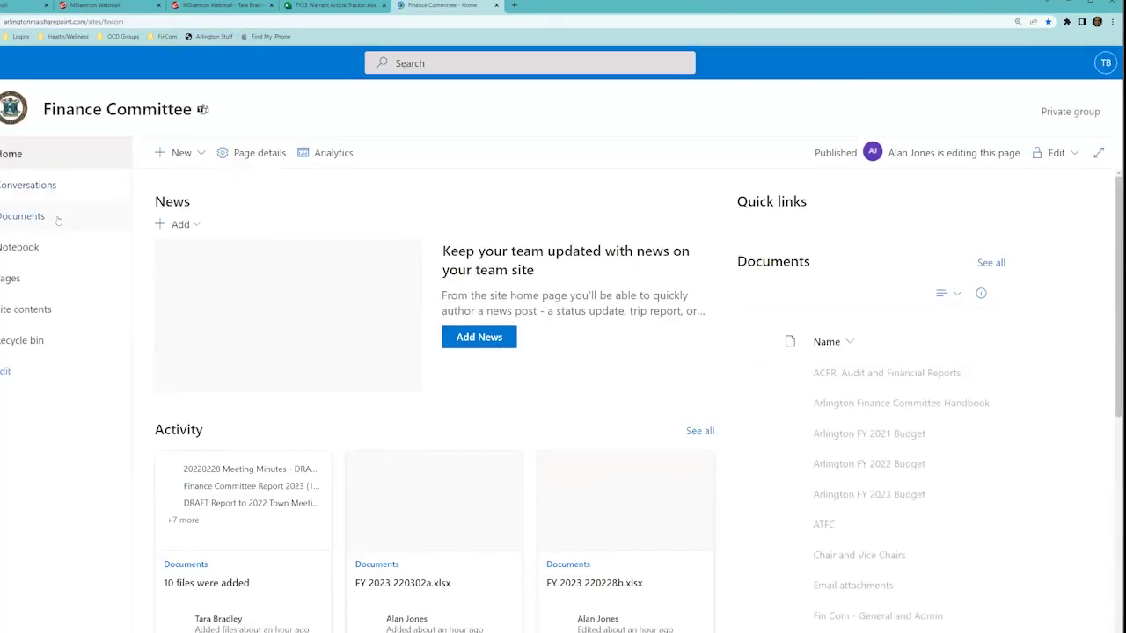
click(57, 216)
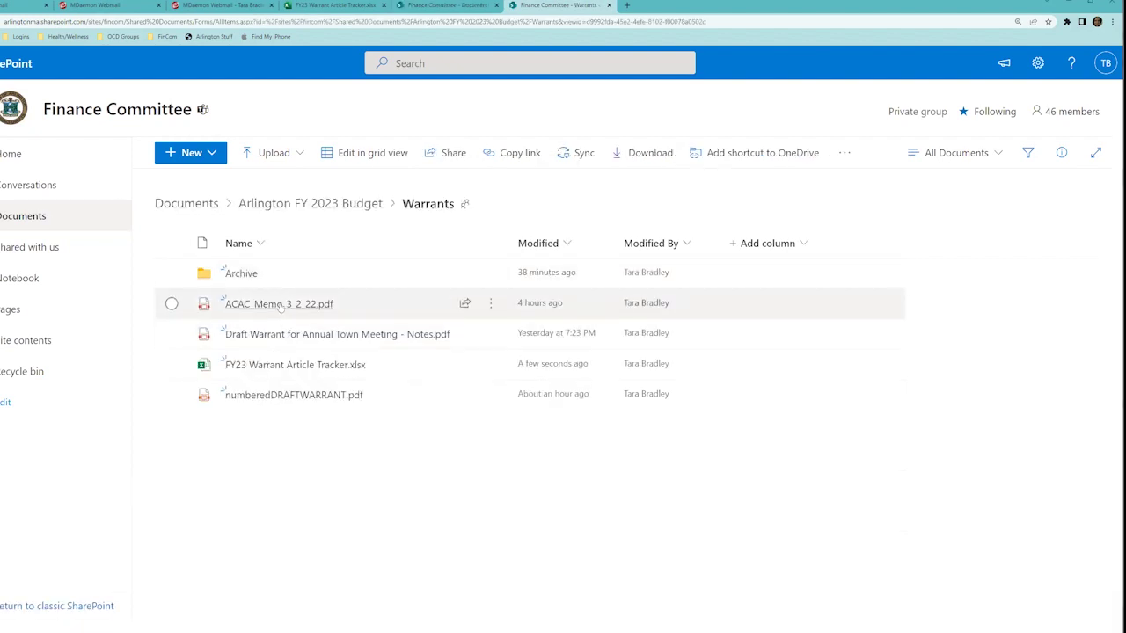
click(279, 306)
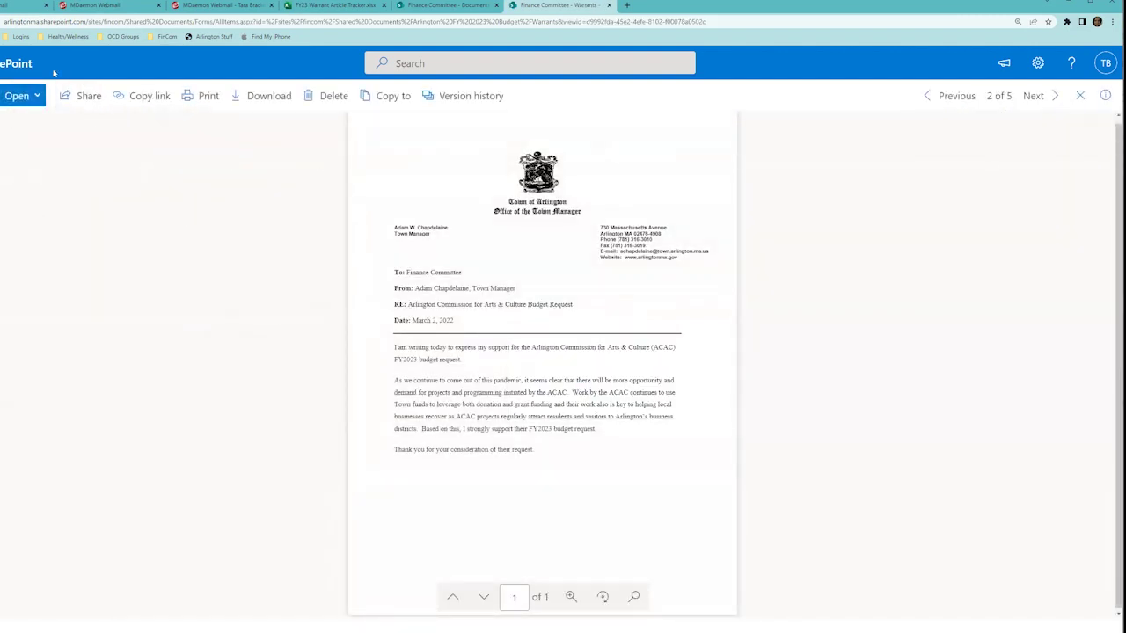
key(alt+Left)
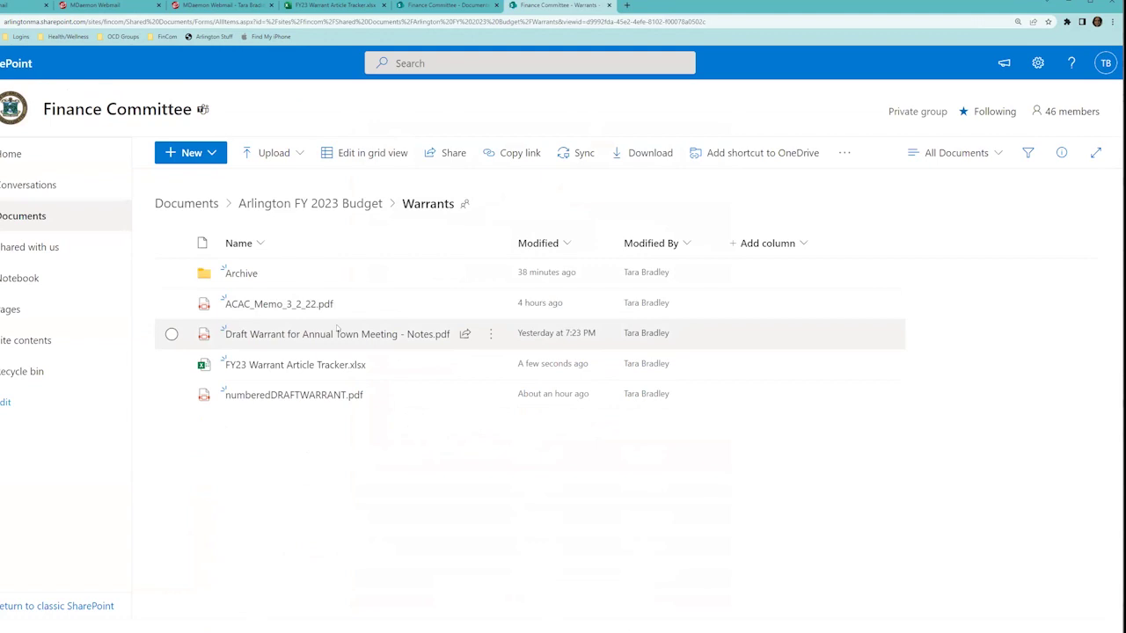
View Draft Warrant for Annual Town Meeting.pdf from the Archive subfolder and close it.
mouse_move(326, 341)
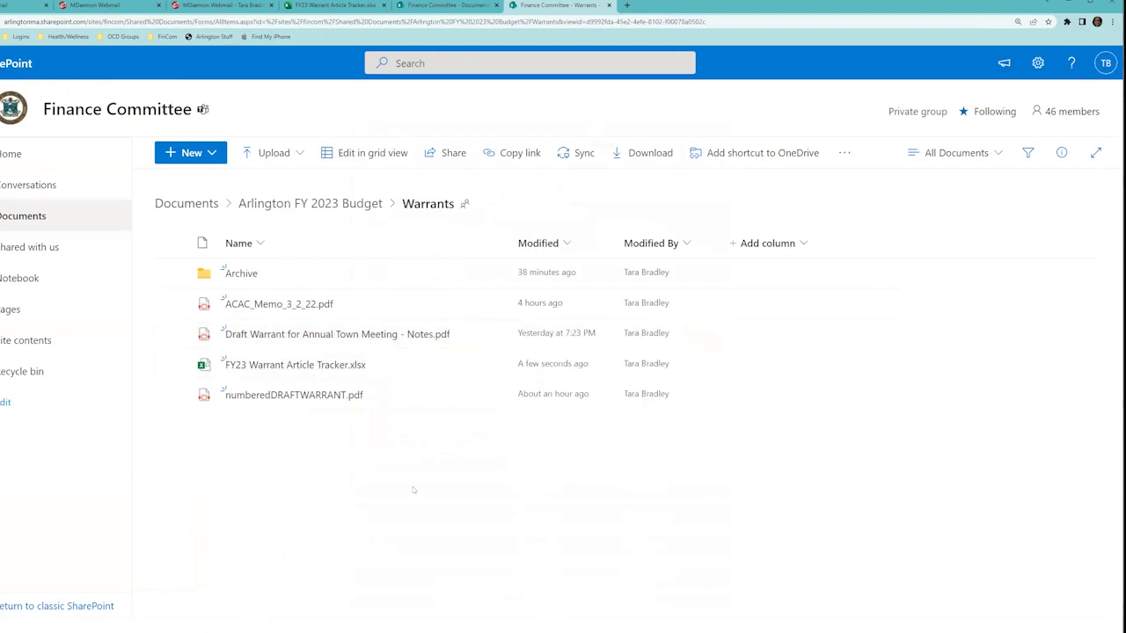
click(242, 273)
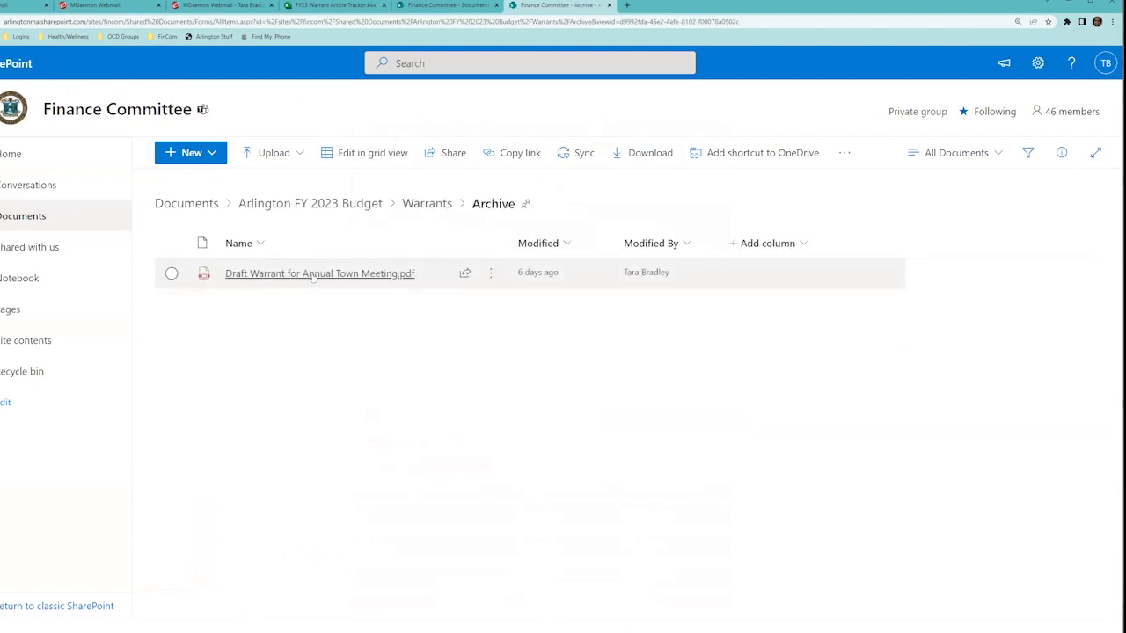
click(312, 274)
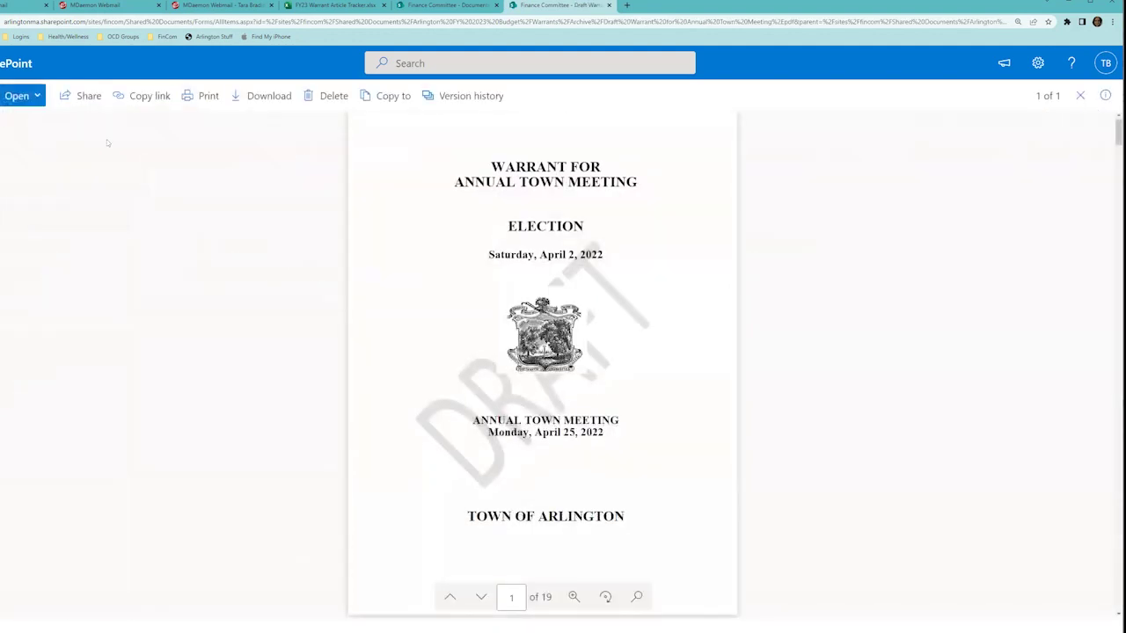
key(Escape)
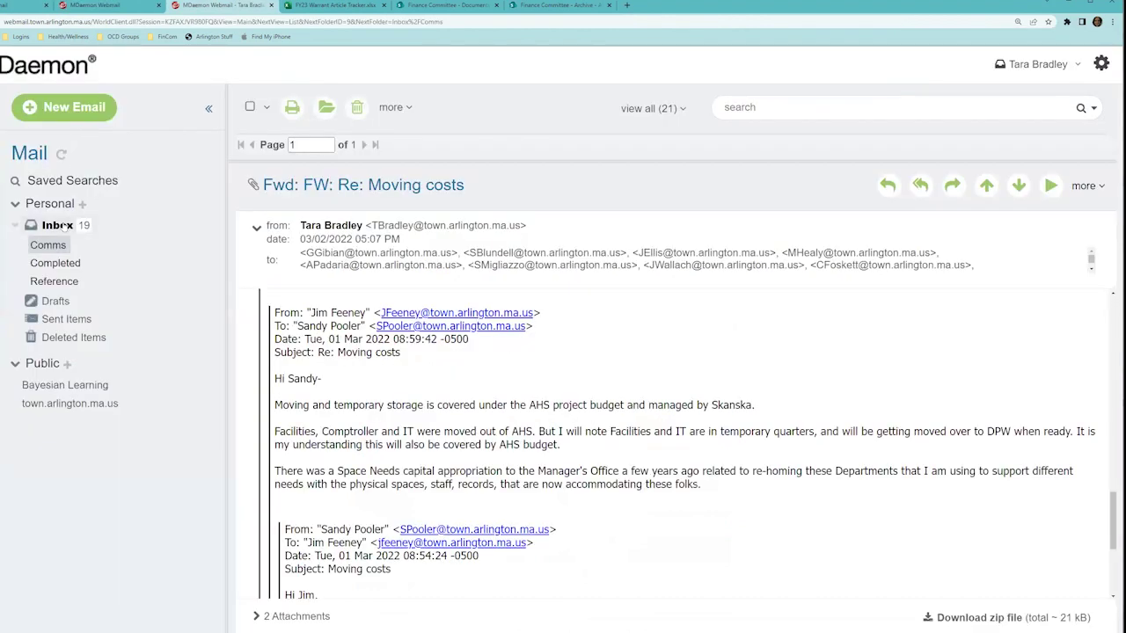
Search the MDaemon Webmail inbox for messages matching the committee member's surname.
click(58, 226)
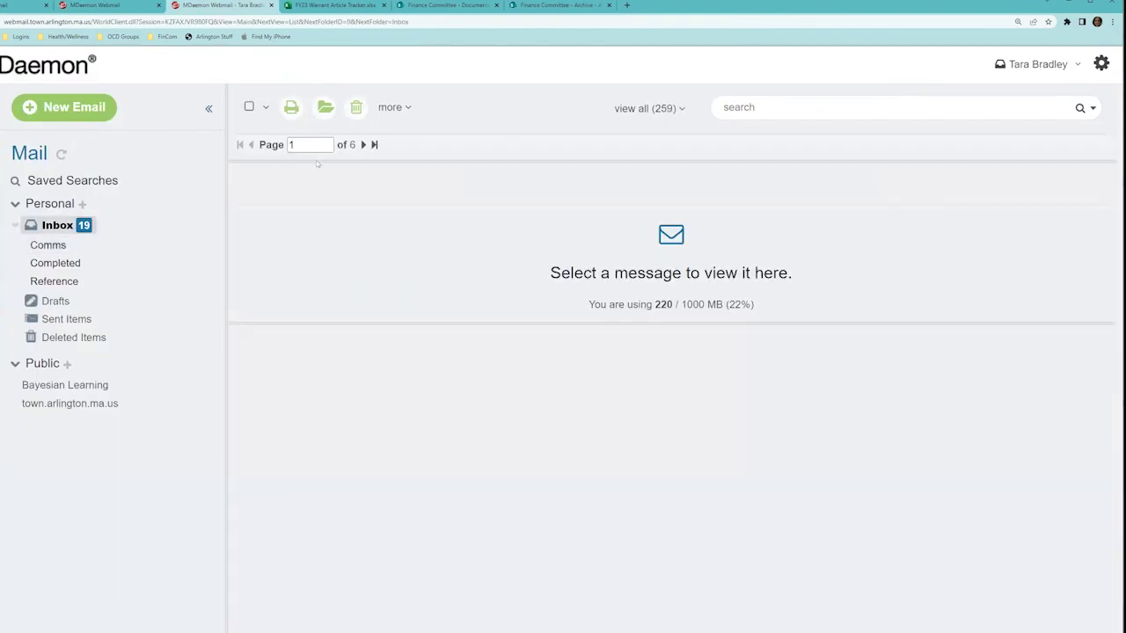
click(764, 103)
text(tosti)
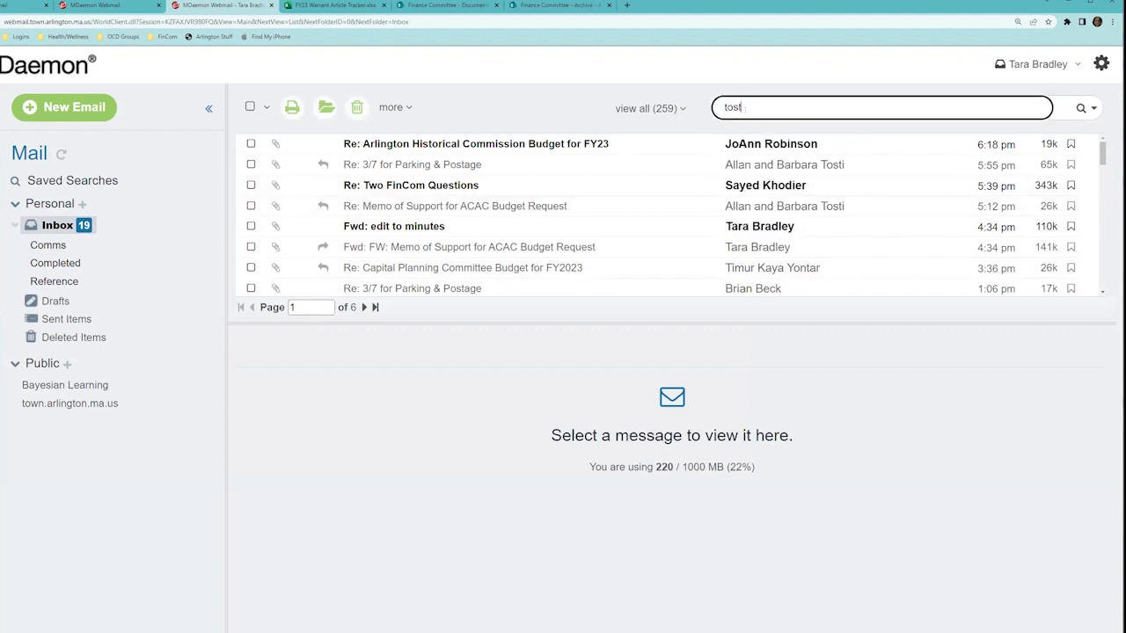
key(Return)
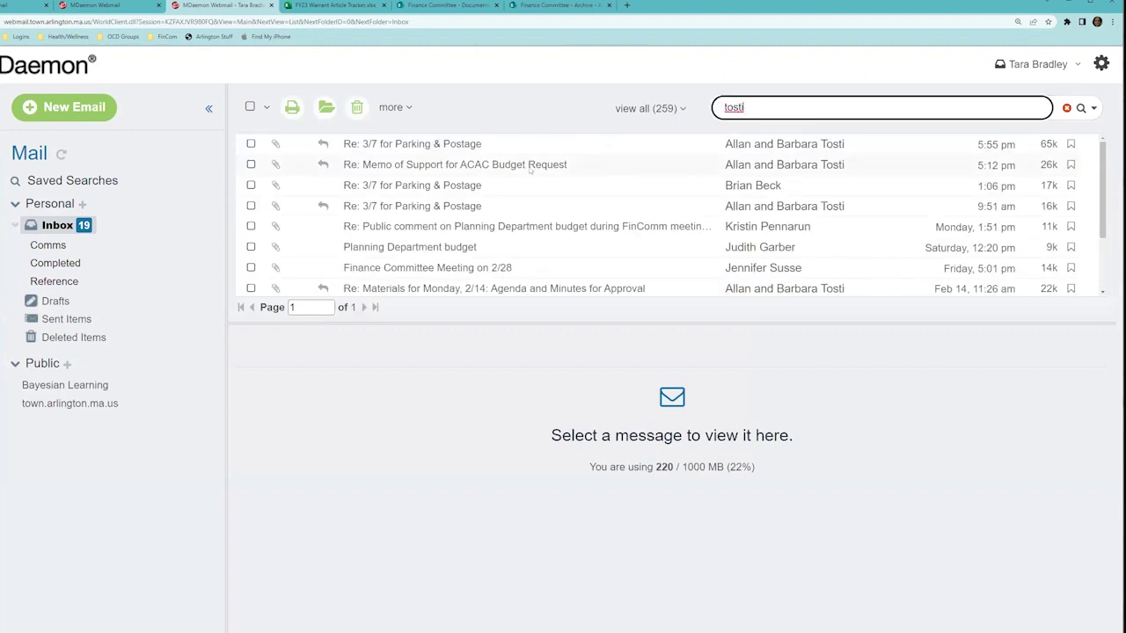
Read the found emails on the ACAC memo of support, 3/7 Parking & Postage and public comment on the Planning Department budget.
click(454, 164)
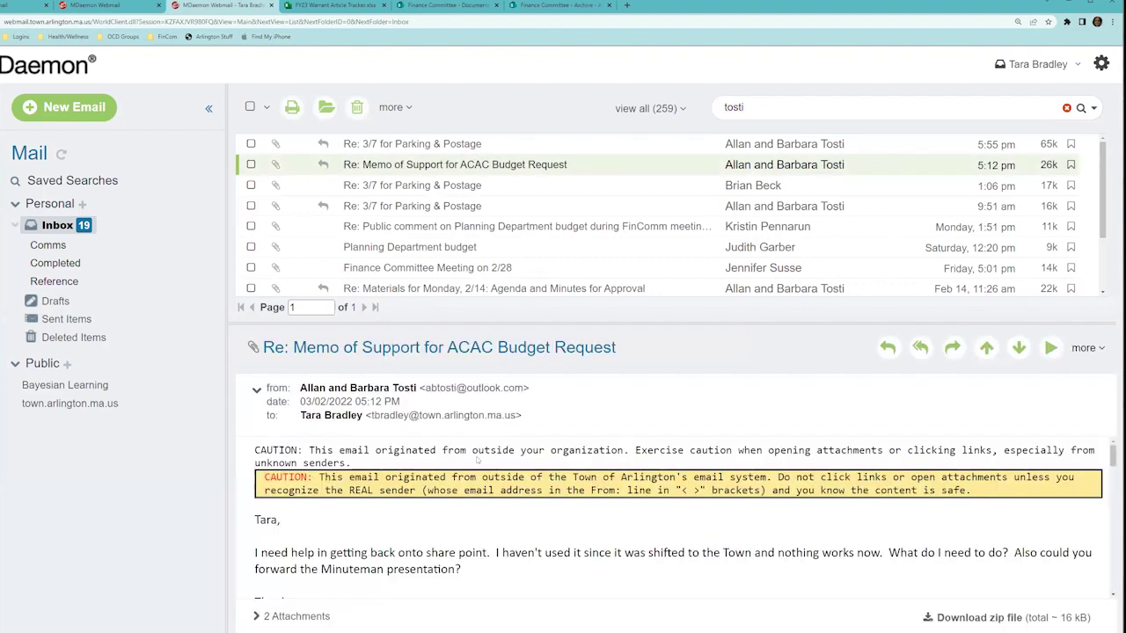
scroll(478, 459, down, 1)
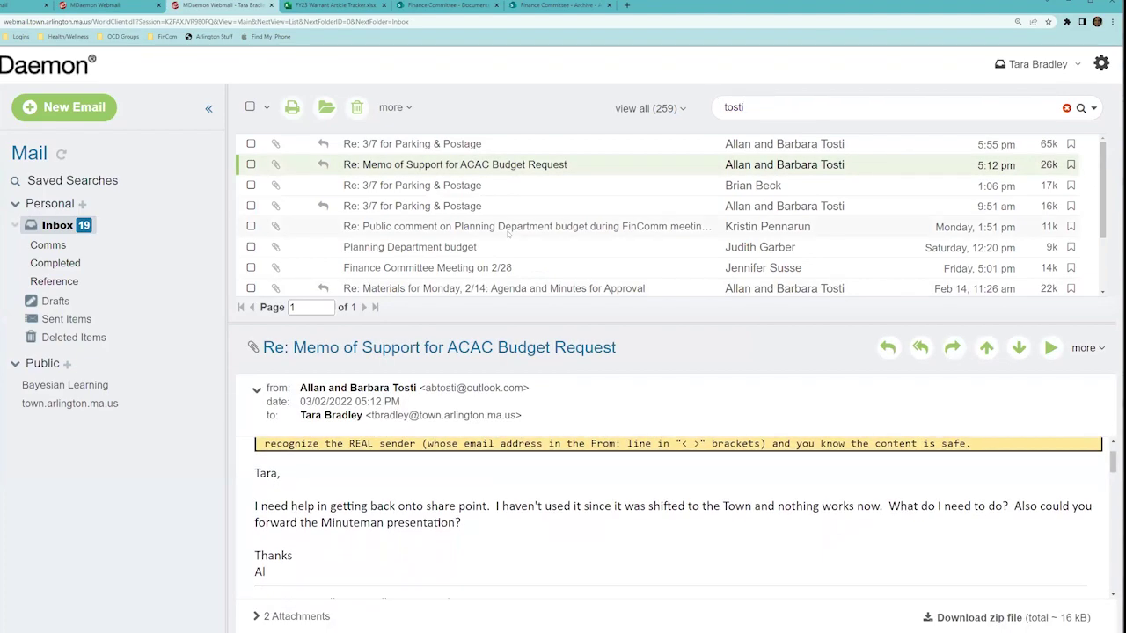
click(500, 186)
click(498, 225)
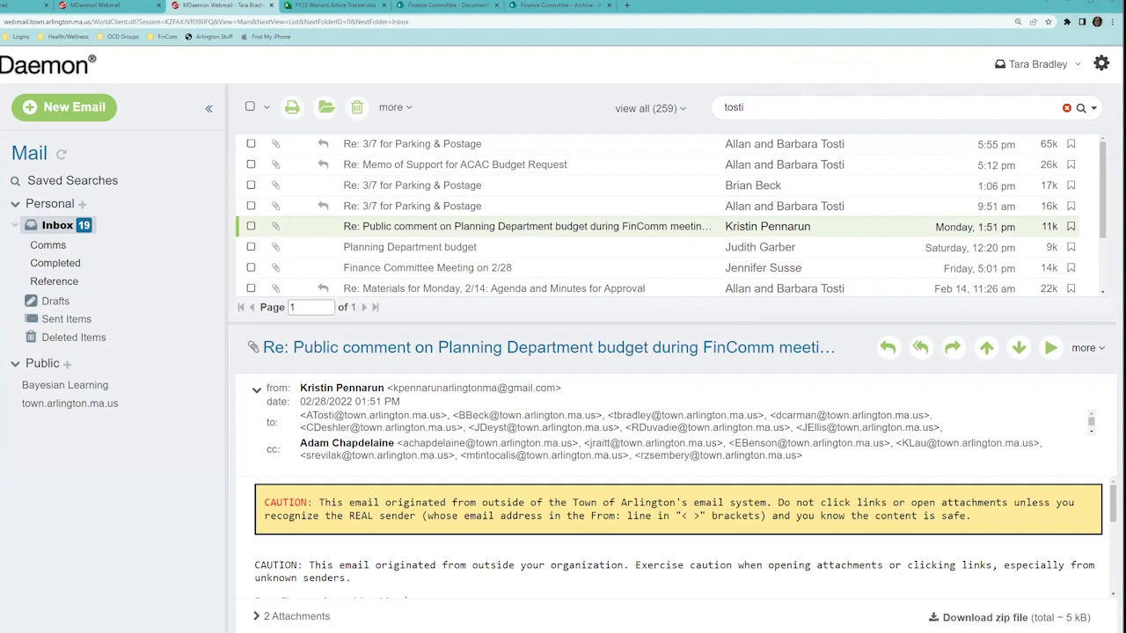
Return to the SharePoint documents and look through the Arlington FY 2023 Budget folder for the Minuteman and meeting materials.
click(559, 5)
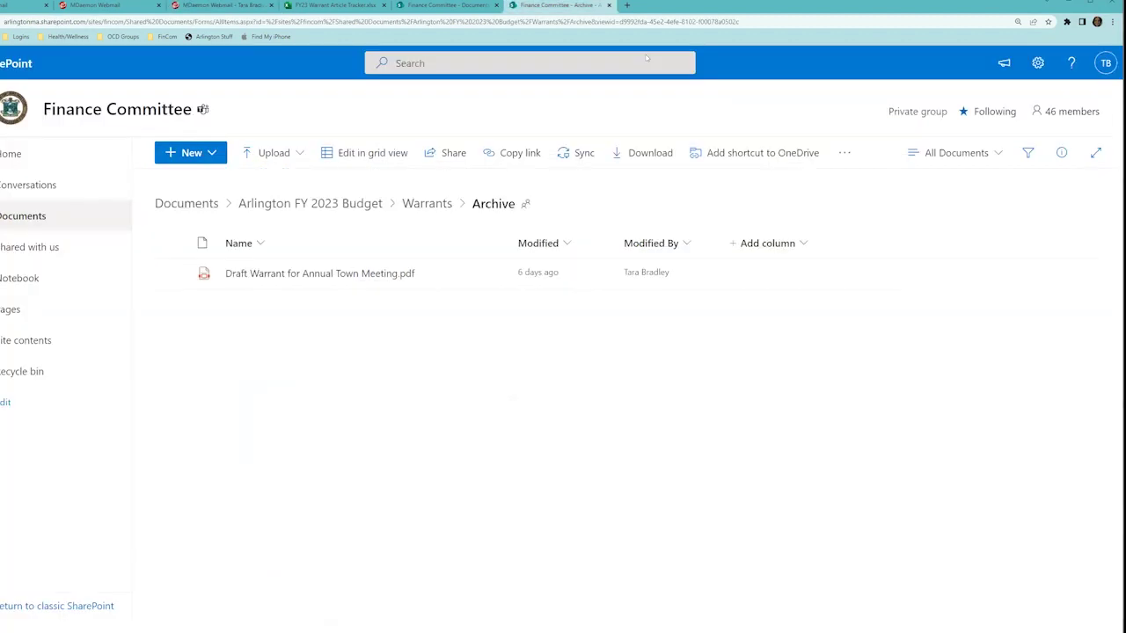
click(433, 205)
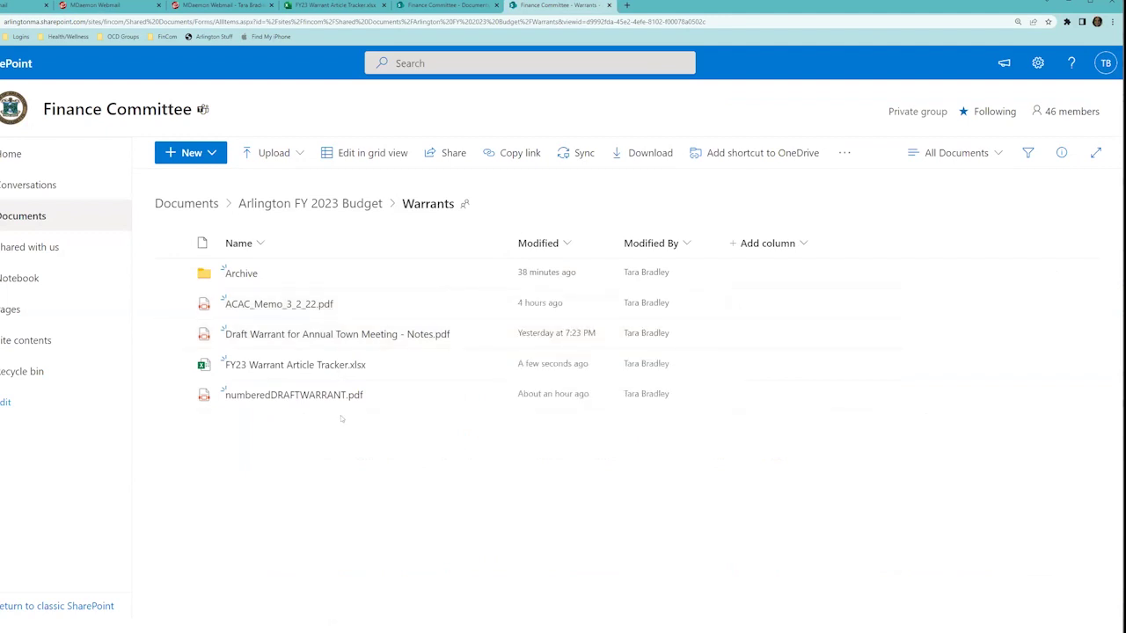
click(302, 204)
scroll(337, 414, down, 5)
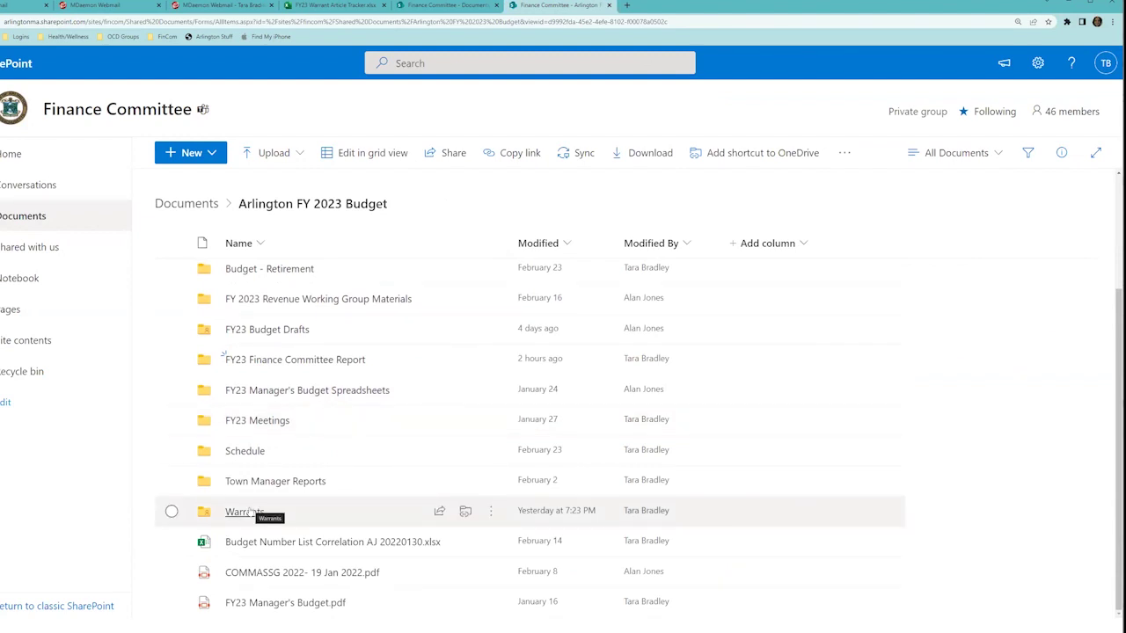
scroll(251, 512, up, 3)
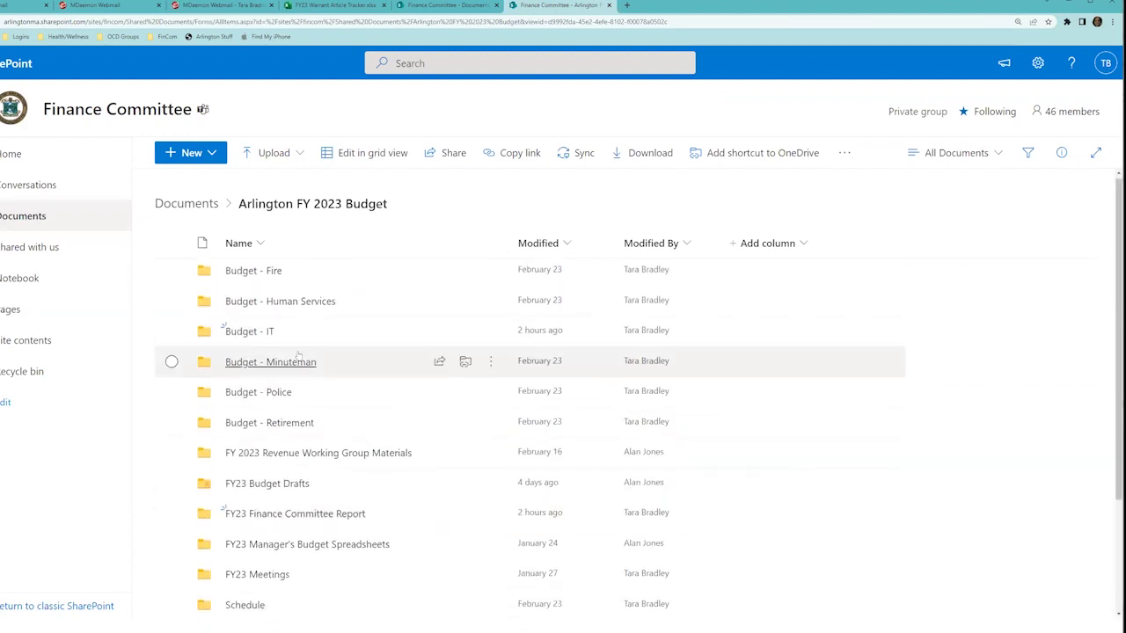
scroll(290, 440, down, 2)
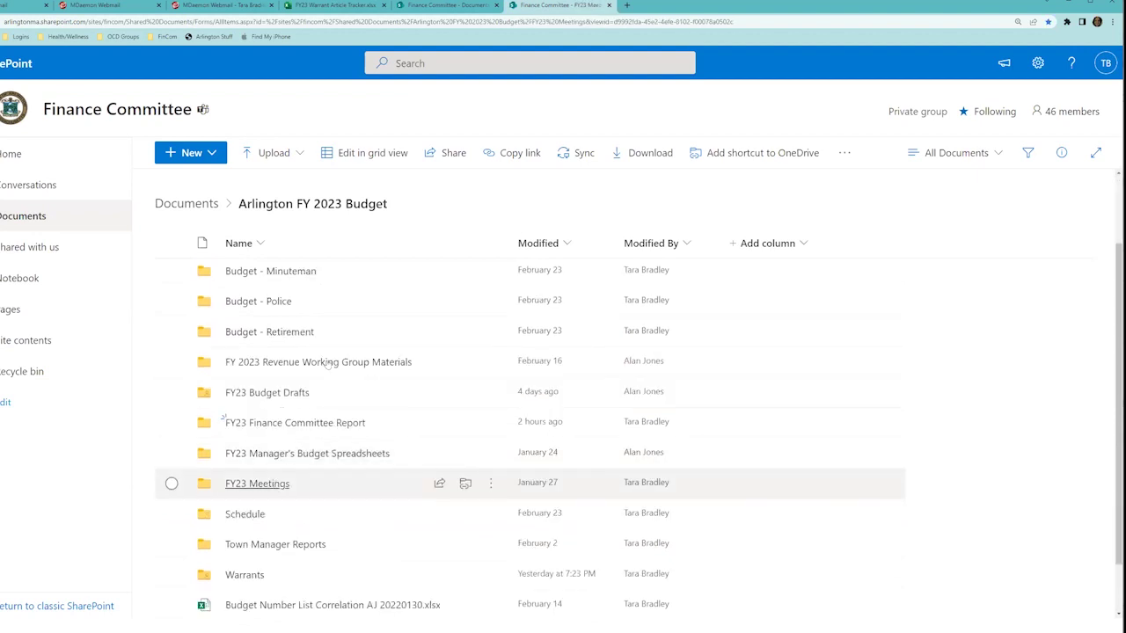
Open the 20220302 - March 2, 2022 folder in FY23 Meetings and locate FY23 Minuteman Proposed Budget Book.pdf.
click(257, 483)
scroll(257, 368, down, 1)
scroll(258, 367, down, 1)
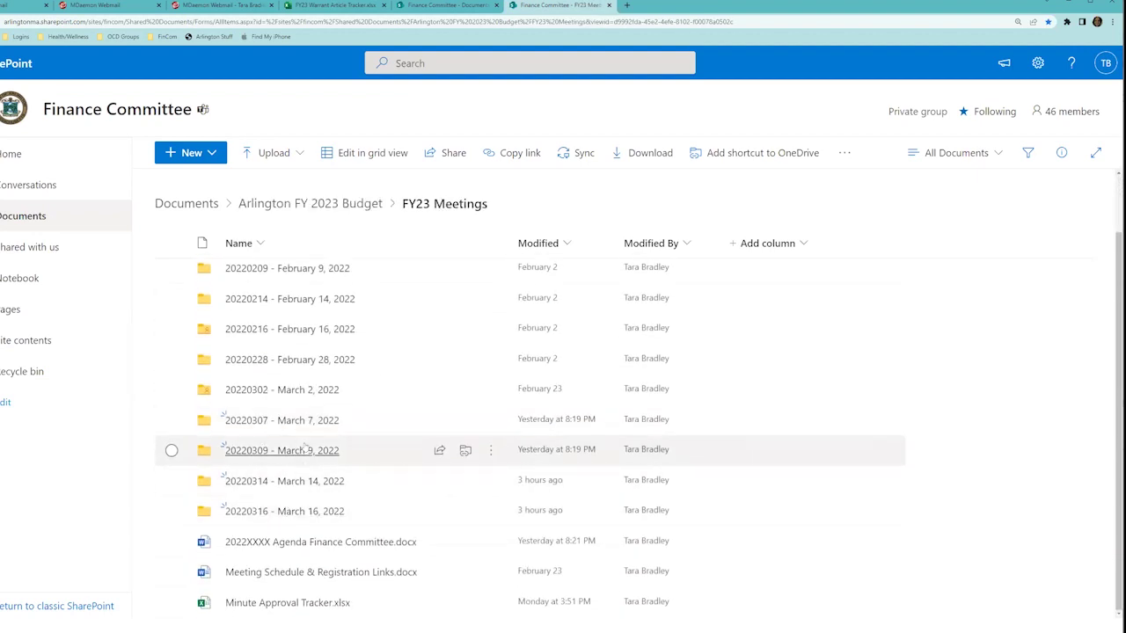
click(307, 393)
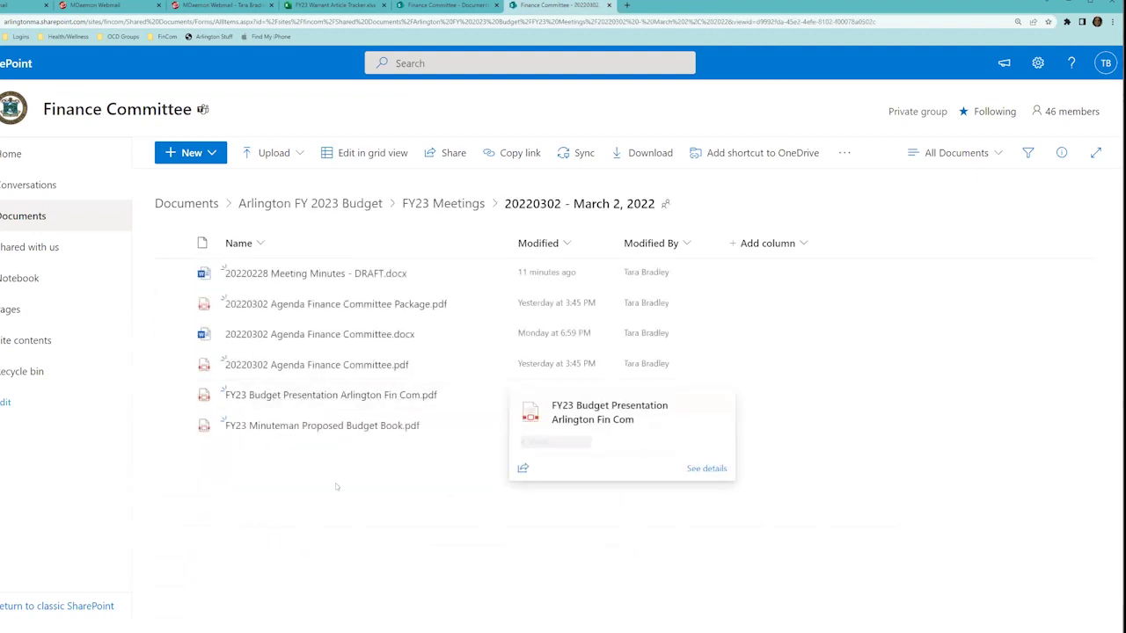
mouse_move(327, 424)
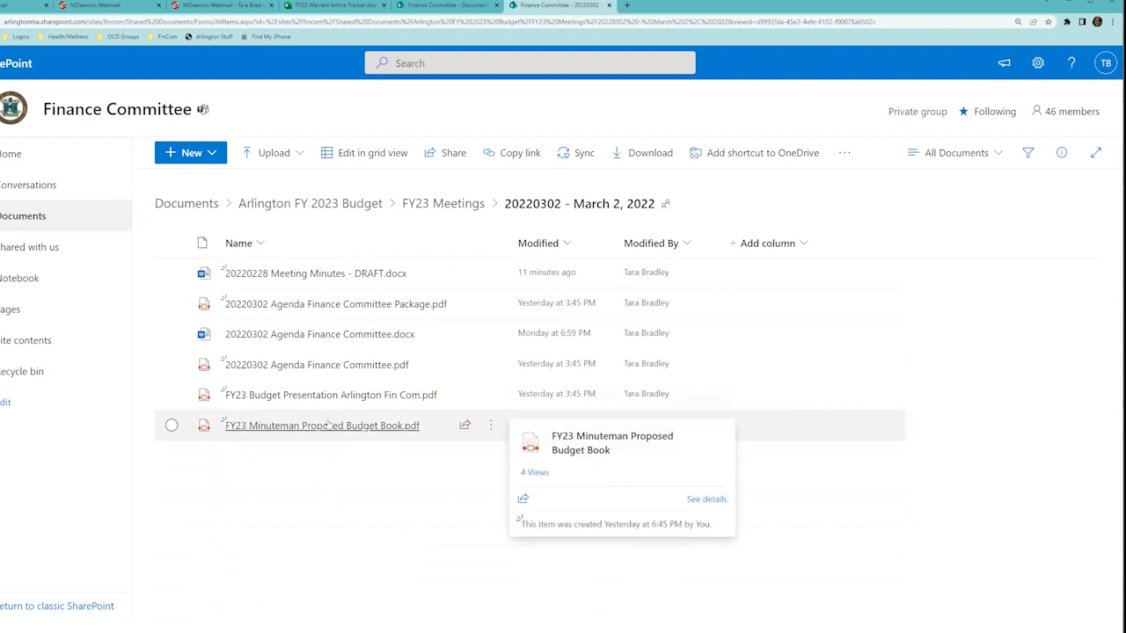